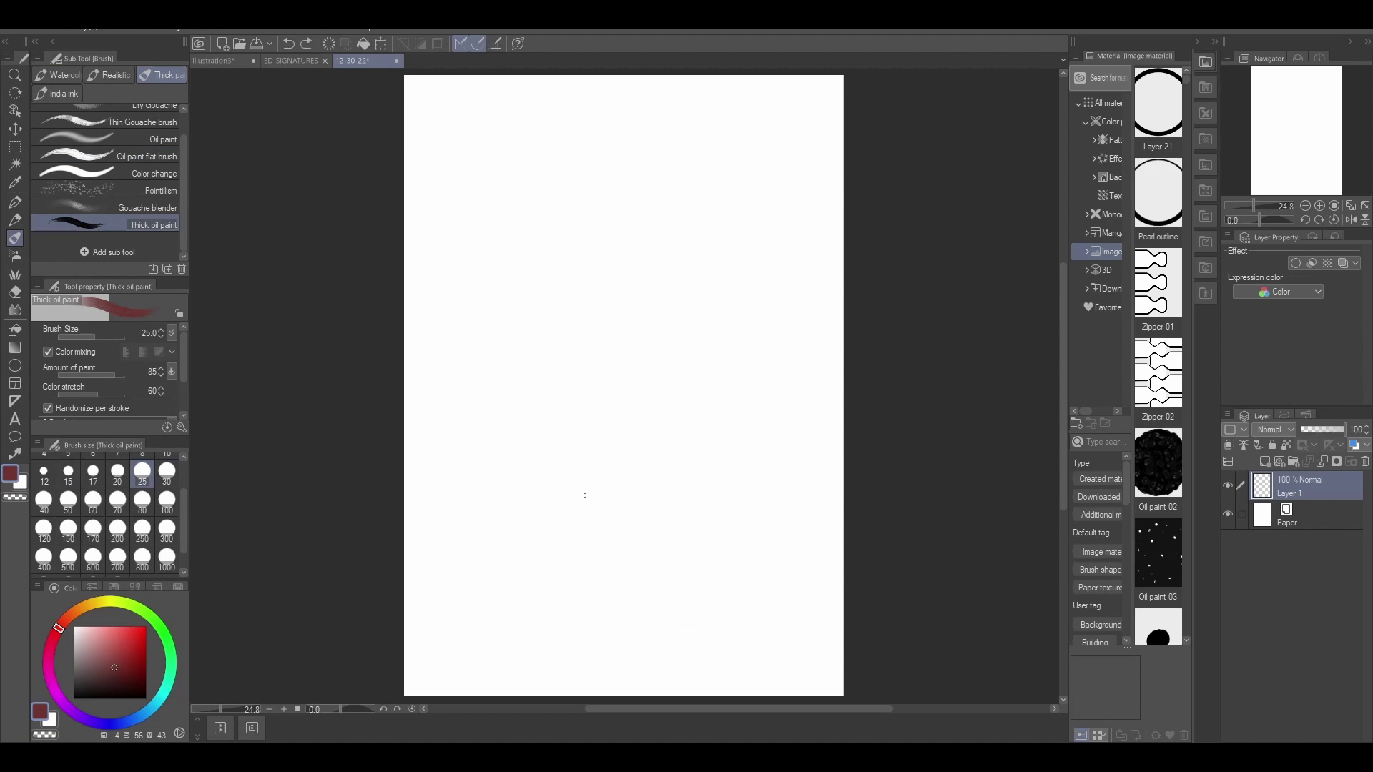
# - Look through the realistic watercolor brushes and open the India ink brush group
pyautogui.click(114, 208)
pyautogui.moveTo(184, 228); pyautogui.dragTo(183, 152)
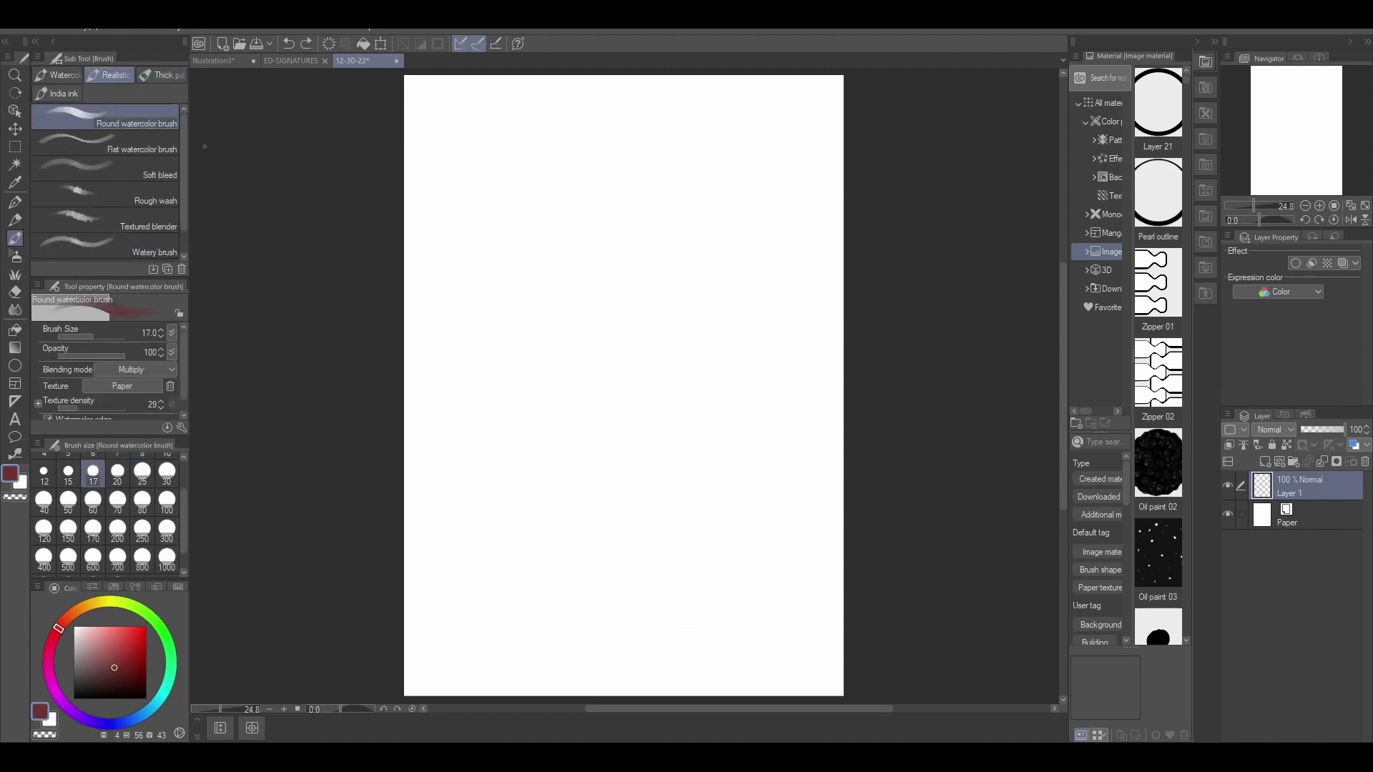
pyautogui.click(109, 75)
pyautogui.click(74, 95)
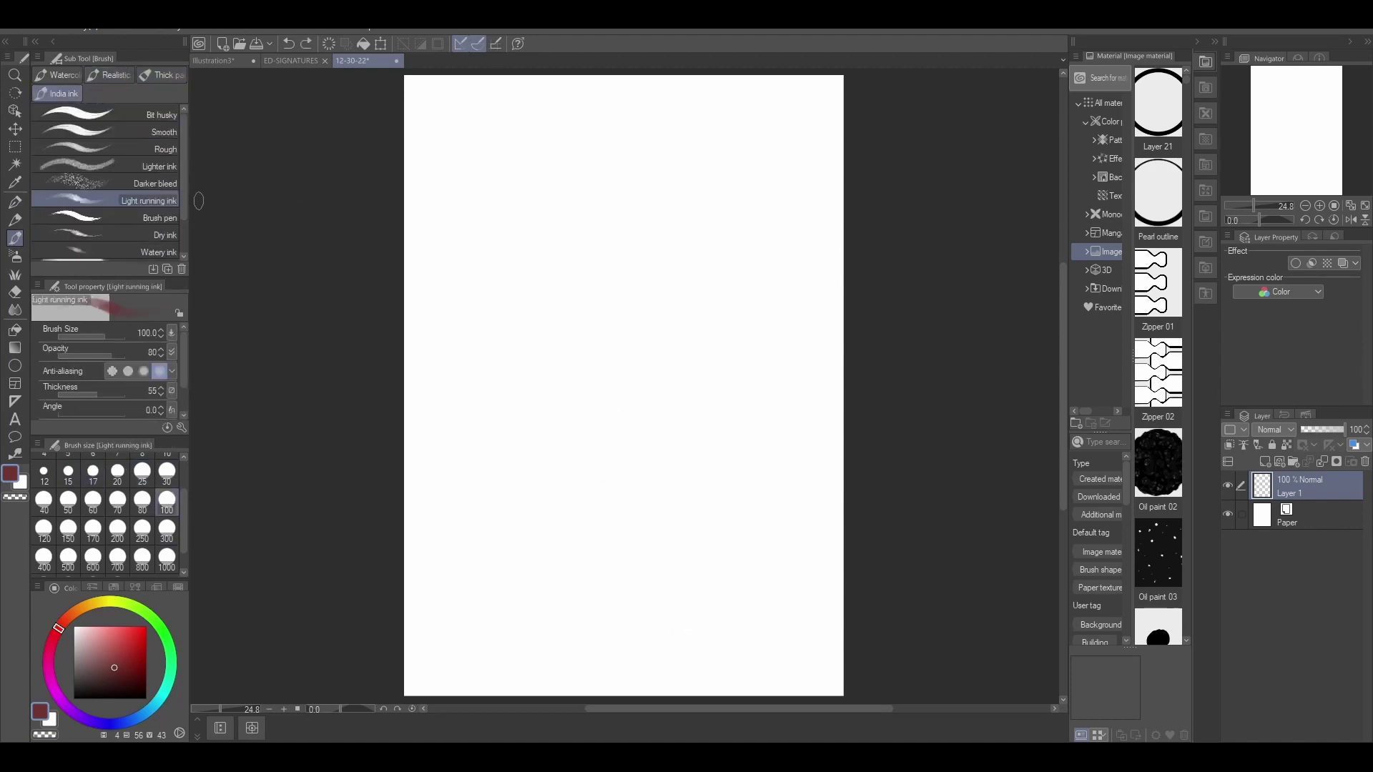
# - Try the Light running ink and Smooth brushes with one stroke each on the canvas, undoing both strokes
pyautogui.moveTo(518, 239); pyautogui.dragTo(522, 404)
pyautogui.hotkey('ctrl', 'z')
pyautogui.click(156, 132)
pyautogui.moveTo(506, 270); pyautogui.dragTo(519, 376)
pyautogui.hotkey('ctrl', 'z')
# - Try the Dry ink brush, undo it, and test Watery ink on a newly added raster layer, undoing that stroke too
pyautogui.moveTo(185, 206); pyautogui.dragTo(186, 218)
pyautogui.click(164, 218)
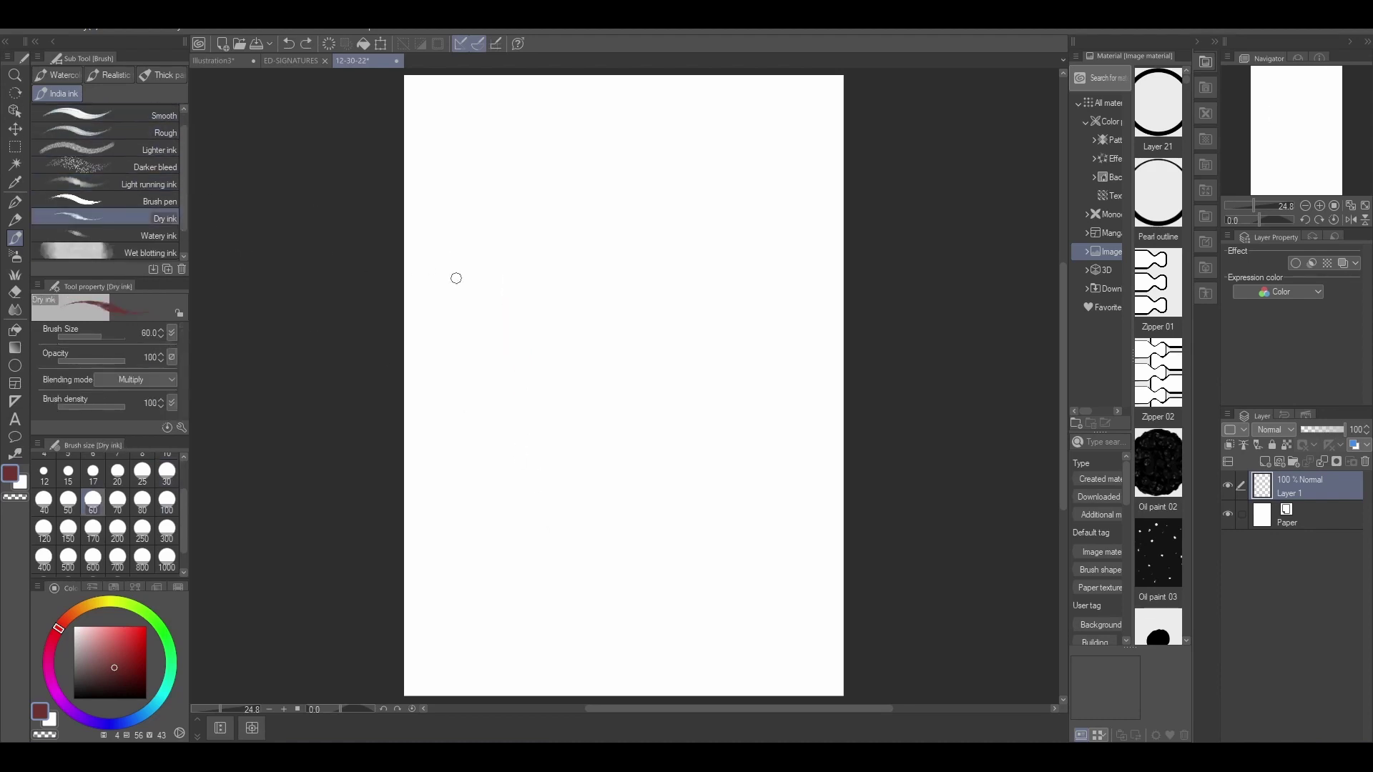
pyautogui.moveTo(564, 289); pyautogui.dragTo(604, 403)
pyautogui.hotkey('ctrl', 'z')
pyautogui.hotkey('ctrl', 'z')
pyautogui.click(158, 236)
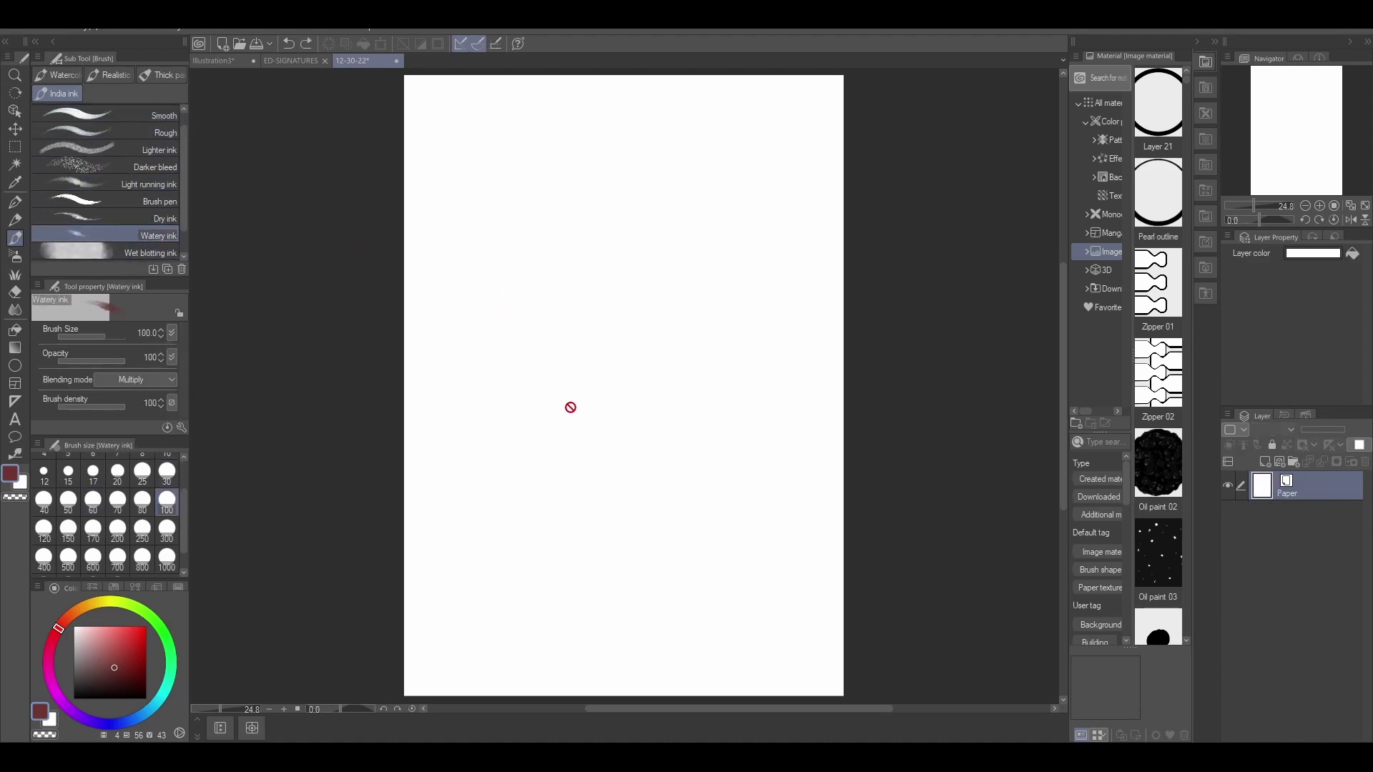
pyautogui.click(1264, 462)
pyautogui.moveTo(533, 336); pyautogui.dragTo(555, 432)
pyautogui.hotkey('ctrl', 'z')
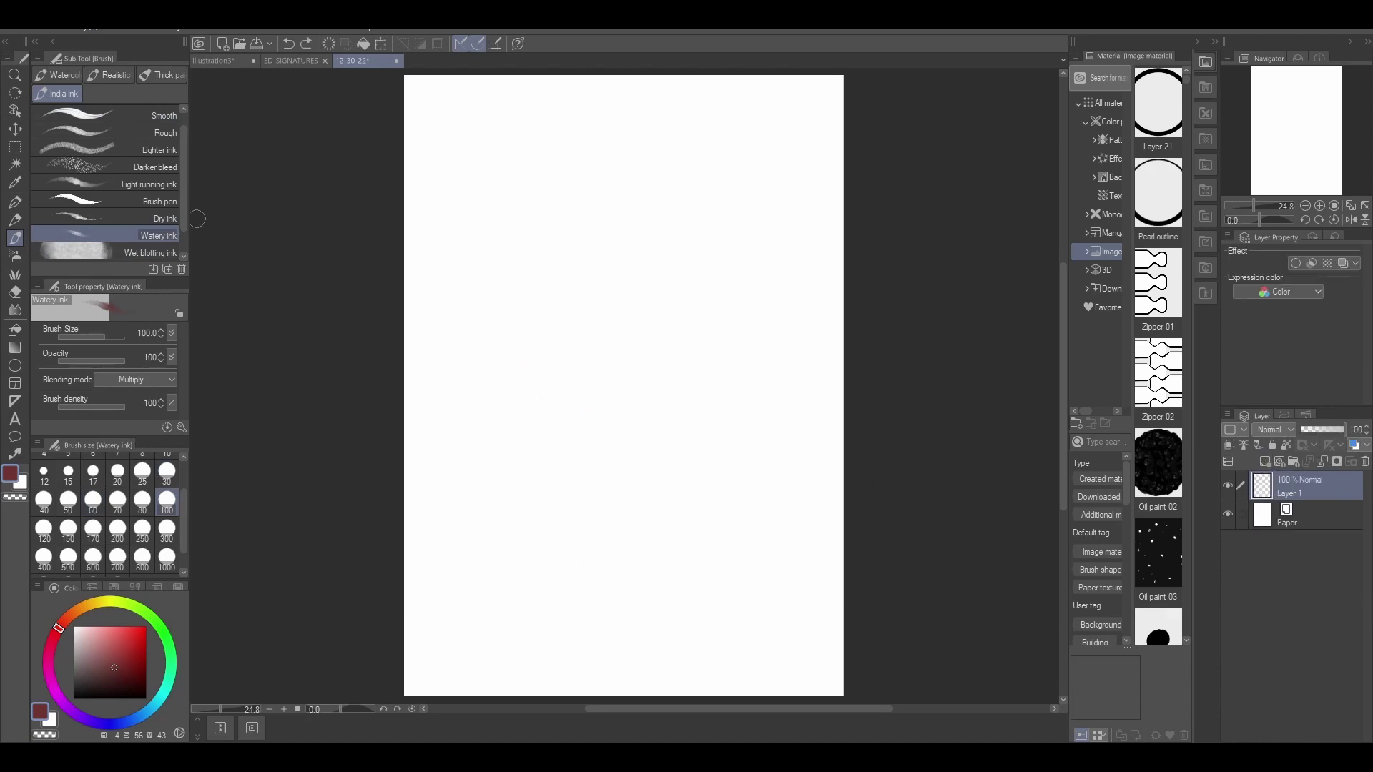
# - Try the Bit husky and Smooth brushes with short strokes on the canvas, undoing each stroke
pyautogui.scroll(1, 178, 196)
pyautogui.click(161, 114)
pyautogui.moveTo(470, 275); pyautogui.dragTo(496, 359)
pyautogui.hotkey('ctrl', 'z')
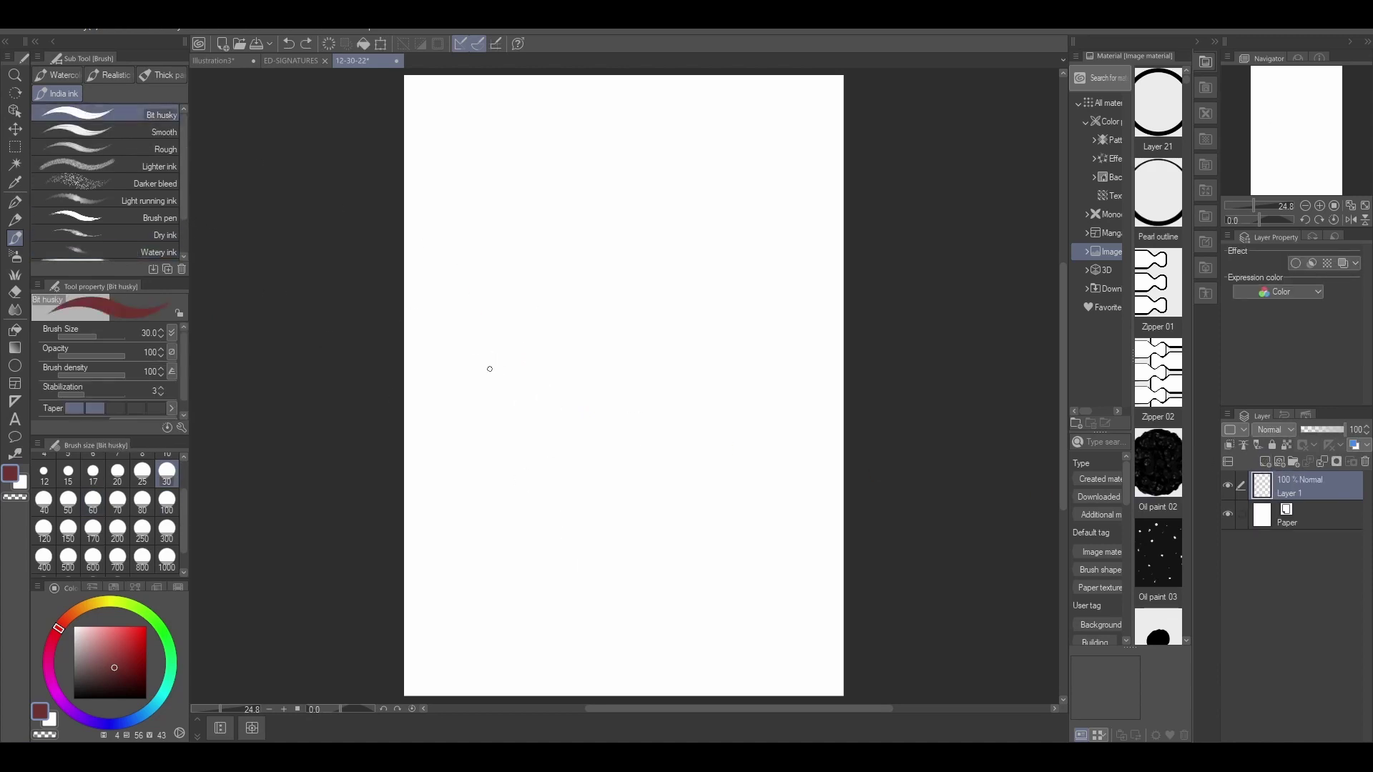
pyautogui.click(158, 132)
pyautogui.moveTo(502, 265); pyautogui.dragTo(521, 327)
pyautogui.hotkey('ctrl', 'z')
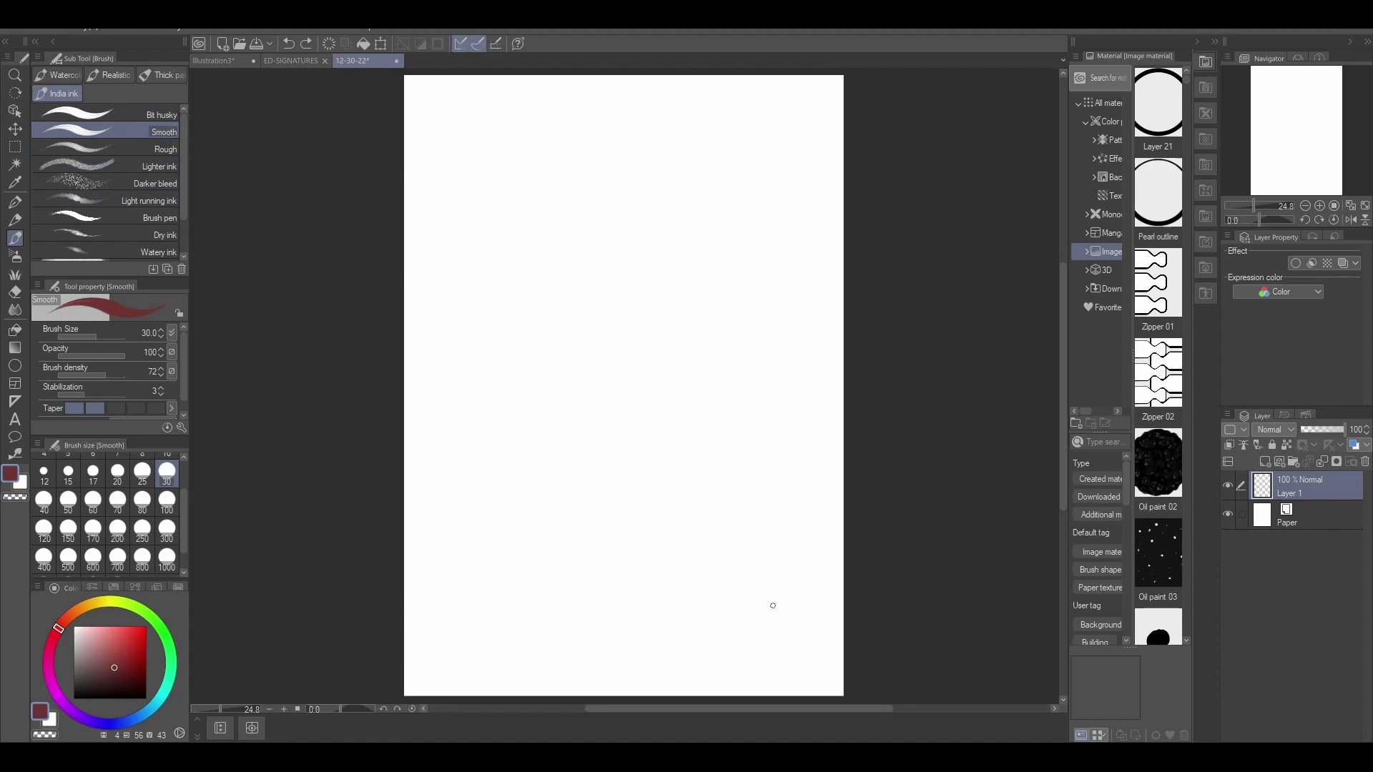
# - Choose the Light running ink brush, set its size to 21.6, and draw test strokes on the canvas
pyautogui.click(148, 200)
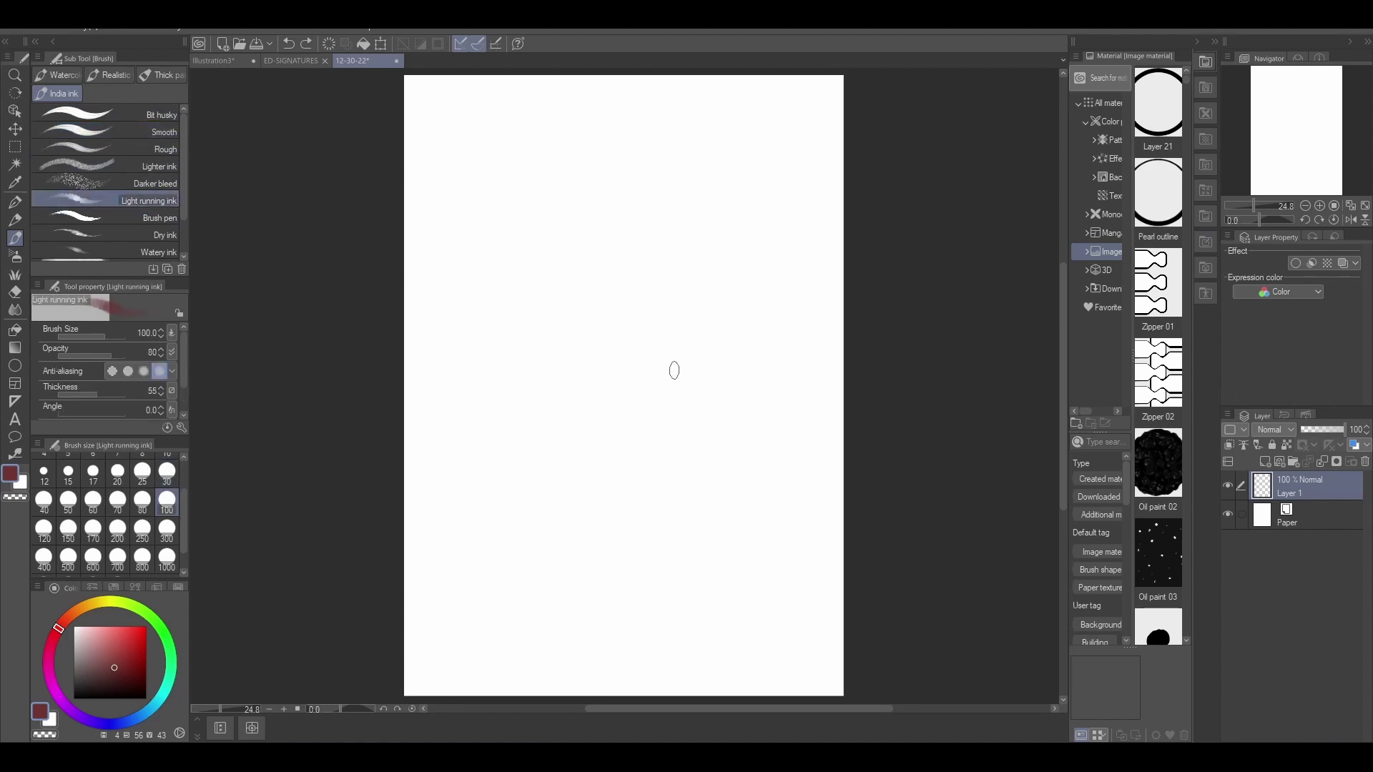
pyautogui.click(97, 337)
pyautogui.moveTo(97, 337); pyautogui.dragTo(94, 339)
pyautogui.moveTo(496, 245)
pyautogui.mouseDown()
pyautogui.moveTo(493, 306)
pyautogui.moveTo(517, 324)
pyautogui.mouseUp()
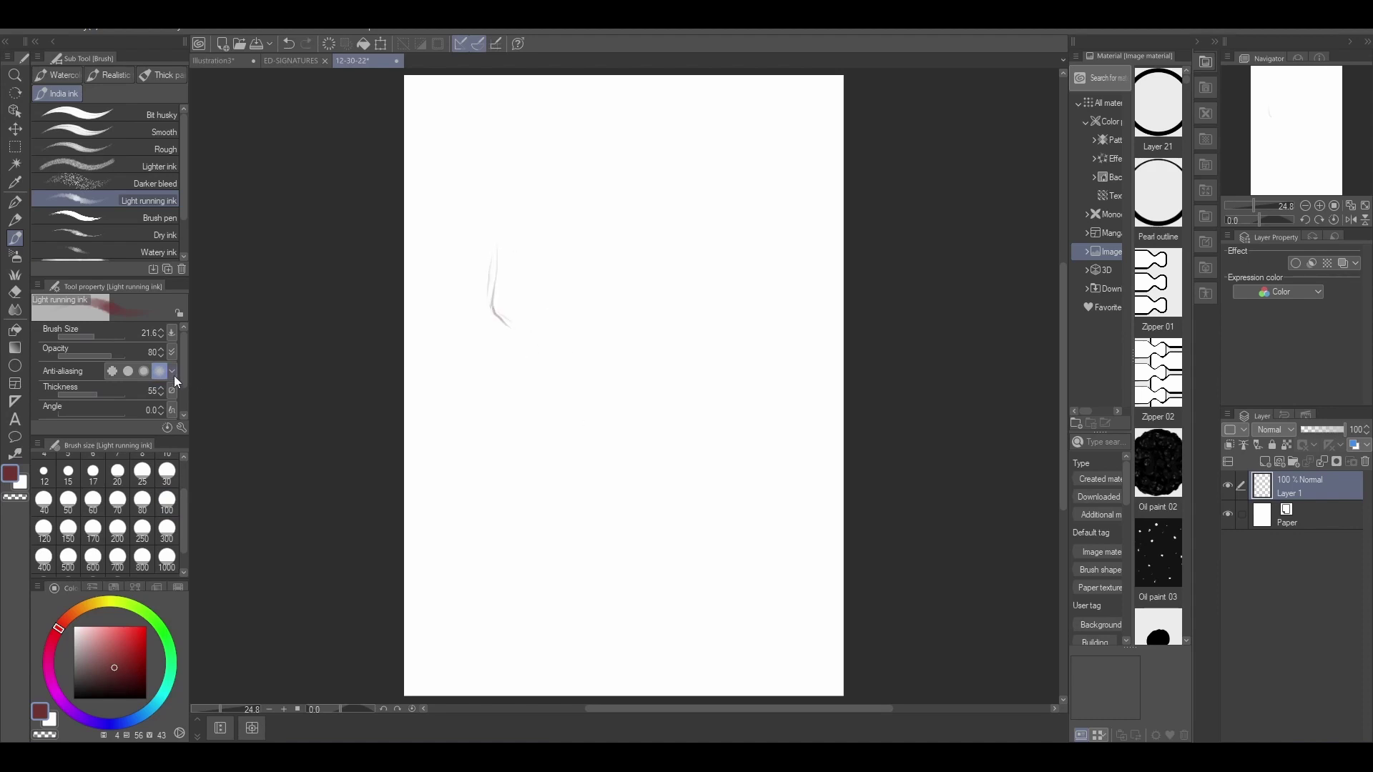
# - Clear the test strokes from the layer and set the brush's stabilization to 7
pyautogui.scroll(-2, 183, 392)
pyautogui.hotkey('ctrl', 'a')
pyautogui.press('Delete')
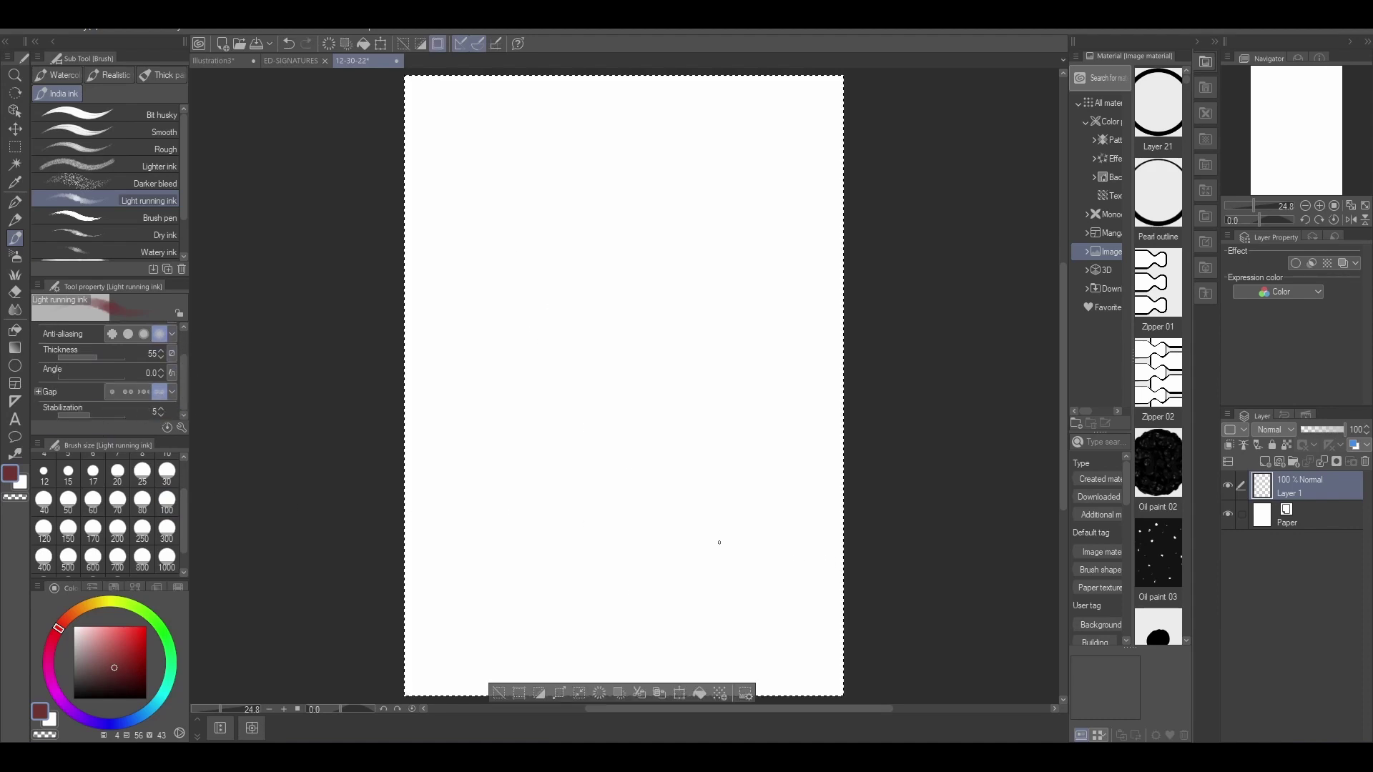
pyautogui.click(499, 699)
pyautogui.moveTo(491, 248); pyautogui.dragTo(529, 307)
pyautogui.hotkey('ctrl', 'z')
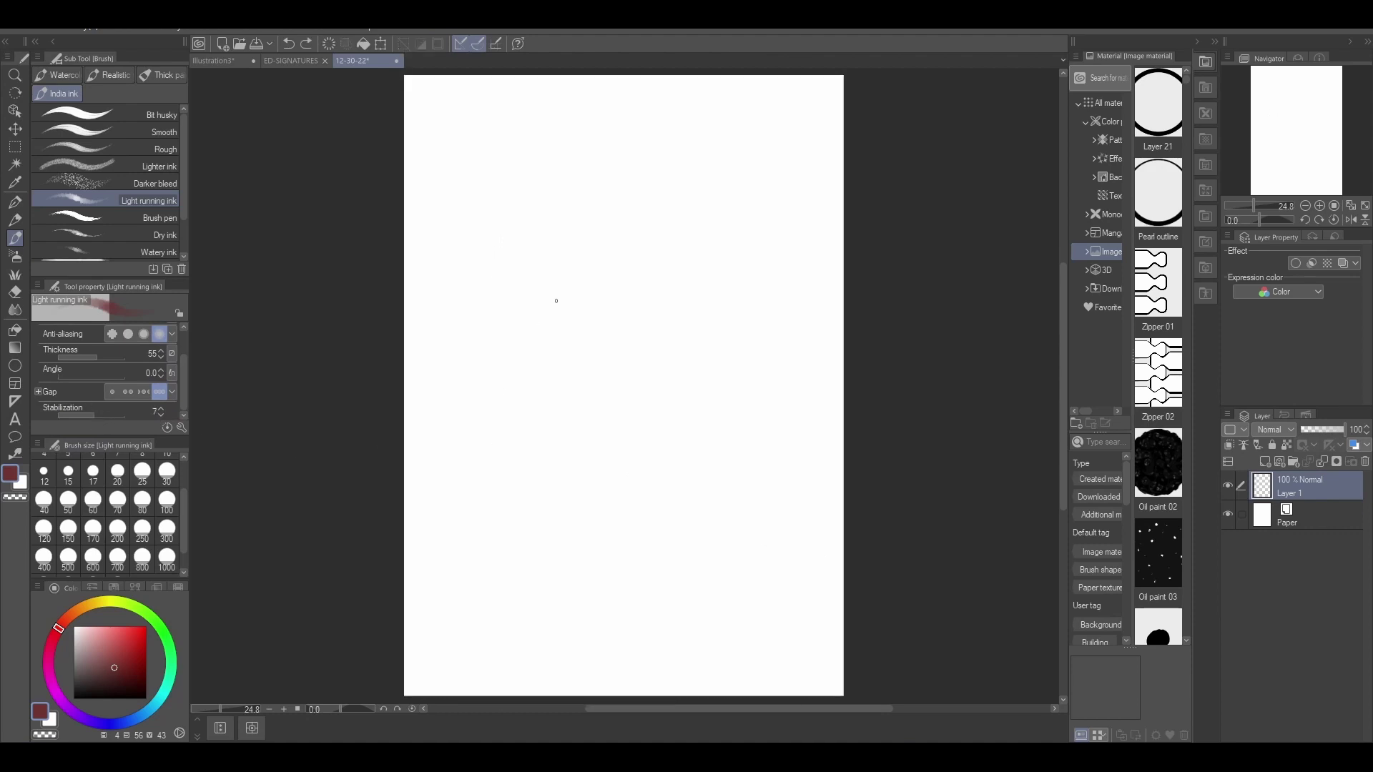
# - Sketch the furrowed brows, near eye and nose of a three-quarter face looking left, in the upper half of the canvas
pyautogui.moveTo(515, 252)
pyautogui.mouseDown()
pyautogui.moveTo(539, 301)
pyautogui.moveTo(526, 244)
pyautogui.moveTo(532, 287)
pyautogui.moveTo(521, 254)
pyautogui.moveTo(627, 260)
pyautogui.moveTo(583, 267)
pyautogui.moveTo(541, 306)
pyautogui.moveTo(516, 287)
pyautogui.moveTo(574, 302)
pyautogui.moveTo(644, 294)
pyautogui.moveTo(567, 298)
pyautogui.moveTo(613, 286)
pyautogui.mouseUp()
pyautogui.moveTo(529, 289); pyautogui.dragTo(544, 301)
pyautogui.moveTo(530, 276); pyautogui.dragTo(520, 293)
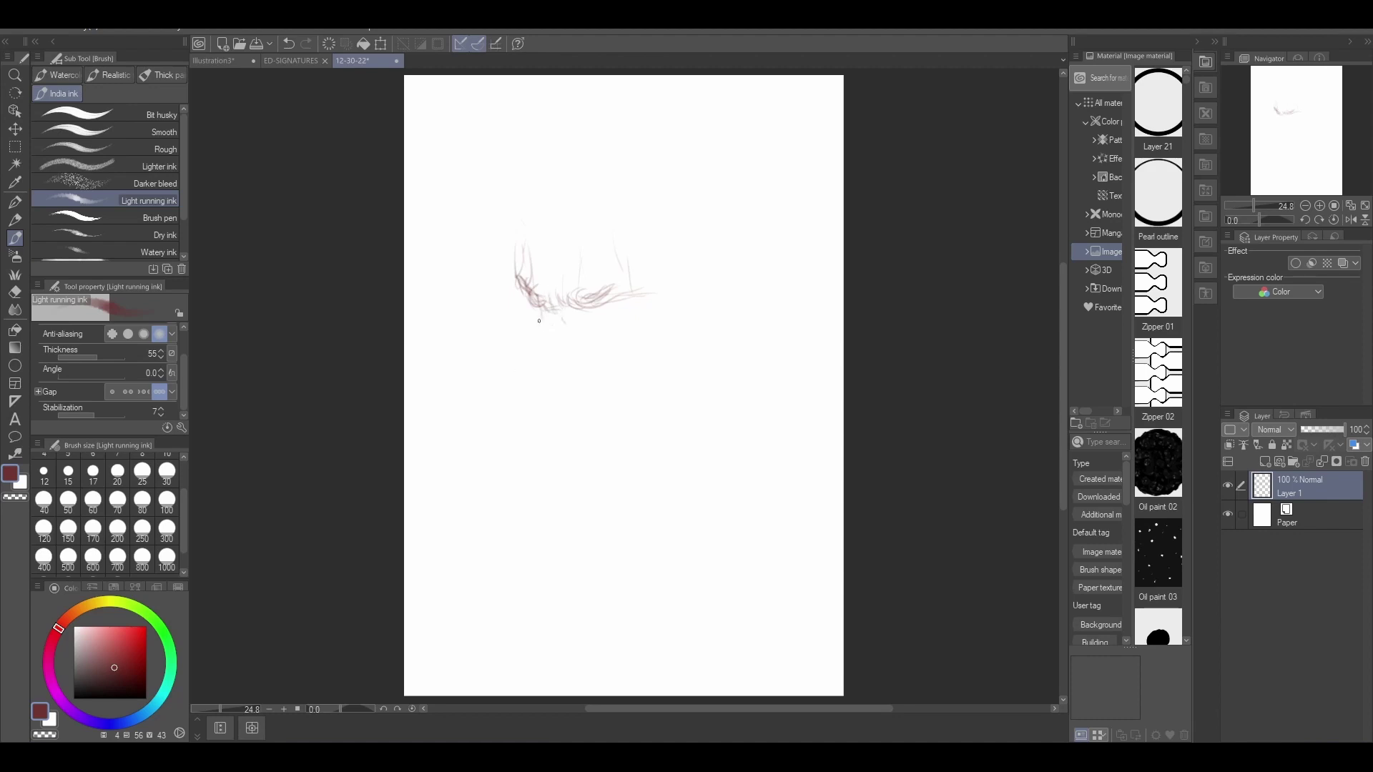
pyautogui.moveTo(526, 290); pyautogui.dragTo(537, 313)
pyautogui.moveTo(520, 256)
pyautogui.mouseDown()
pyautogui.moveTo(617, 315)
pyautogui.moveTo(585, 327)
pyautogui.moveTo(630, 313)
pyautogui.moveTo(613, 310)
pyautogui.moveTo(637, 323)
pyautogui.moveTo(600, 345)
pyautogui.moveTo(631, 330)
pyautogui.mouseUp()
pyautogui.moveTo(543, 307)
pyautogui.mouseDown()
pyautogui.moveTo(527, 371)
pyautogui.moveTo(534, 331)
pyautogui.moveTo(542, 390)
pyautogui.moveTo(574, 374)
pyautogui.mouseUp()
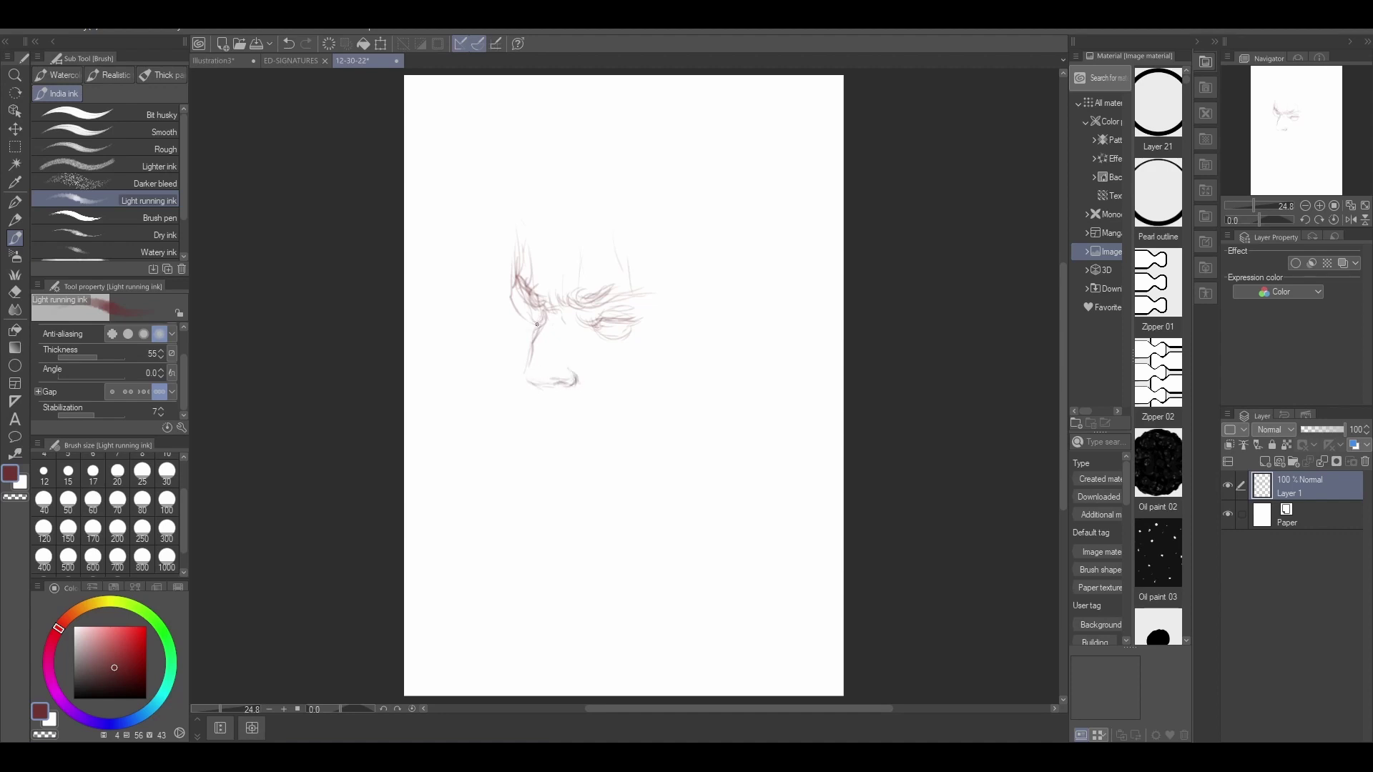
# - Sketch the far eye and build up the near eye and its lids with darker lines
pyautogui.moveTo(537, 324); pyautogui.dragTo(514, 318)
pyautogui.moveTo(652, 319)
pyautogui.mouseDown()
pyautogui.moveTo(605, 322)
pyautogui.moveTo(633, 326)
pyautogui.moveTo(608, 339)
pyautogui.moveTo(579, 323)
pyautogui.moveTo(612, 339)
pyautogui.moveTo(605, 320)
pyautogui.moveTo(576, 307)
pyautogui.mouseUp()
pyautogui.moveTo(557, 297)
pyautogui.mouseDown()
pyautogui.moveTo(622, 322)
pyautogui.moveTo(608, 335)
pyautogui.moveTo(531, 335)
pyautogui.moveTo(519, 318)
pyautogui.mouseUp()
pyautogui.moveTo(672, 321); pyautogui.dragTo(680, 308)
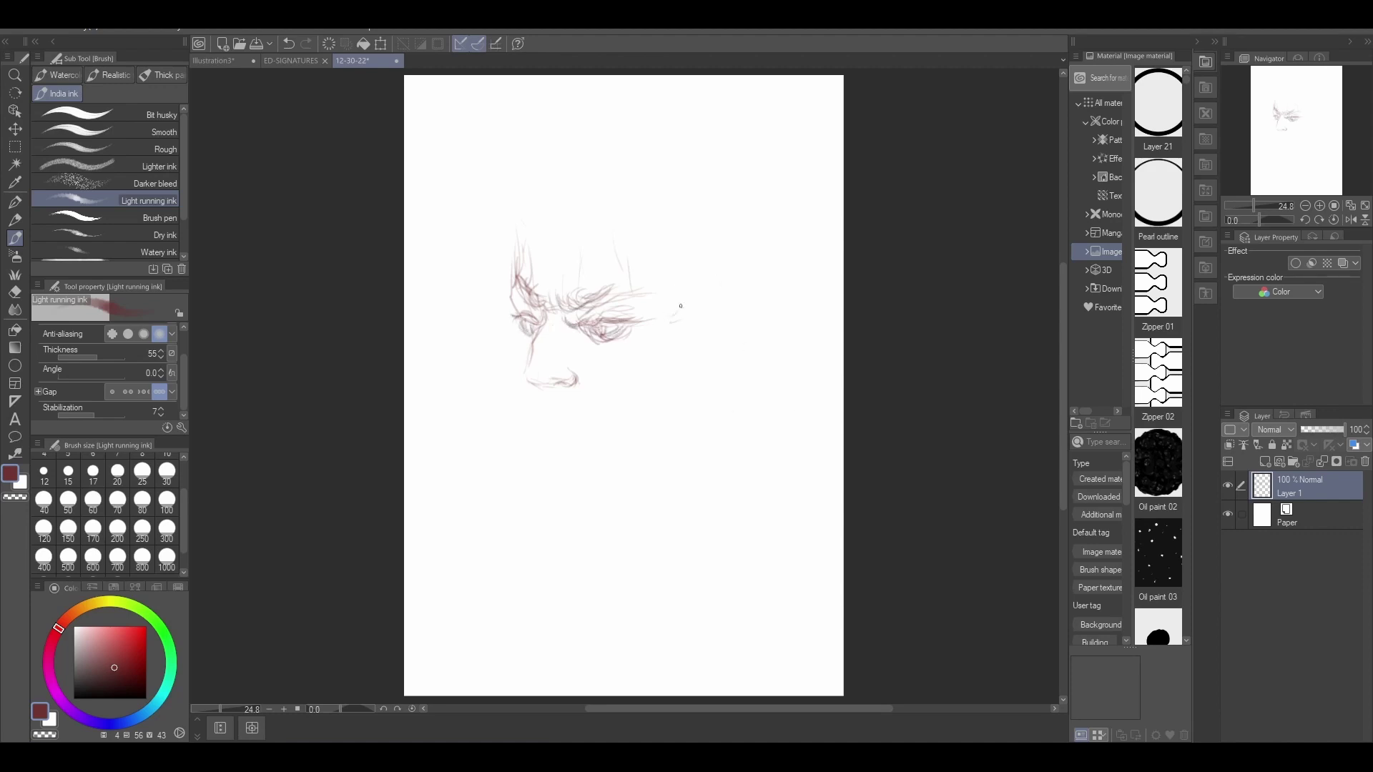
# - Rough in the forehead line, ear, cheek line and far face contour, plus the start of the mouth
pyautogui.moveTo(543, 266); pyautogui.dragTo(668, 267)
pyautogui.moveTo(712, 322)
pyautogui.mouseDown()
pyautogui.moveTo(751, 273)
pyautogui.moveTo(704, 327)
pyautogui.moveTo(735, 354)
pyautogui.mouseUp()
pyautogui.moveTo(592, 386); pyautogui.dragTo(619, 392)
pyautogui.moveTo(532, 363); pyautogui.dragTo(517, 377)
pyautogui.moveTo(522, 308); pyautogui.dragTo(515, 370)
pyautogui.moveTo(542, 414); pyautogui.dragTo(580, 419)
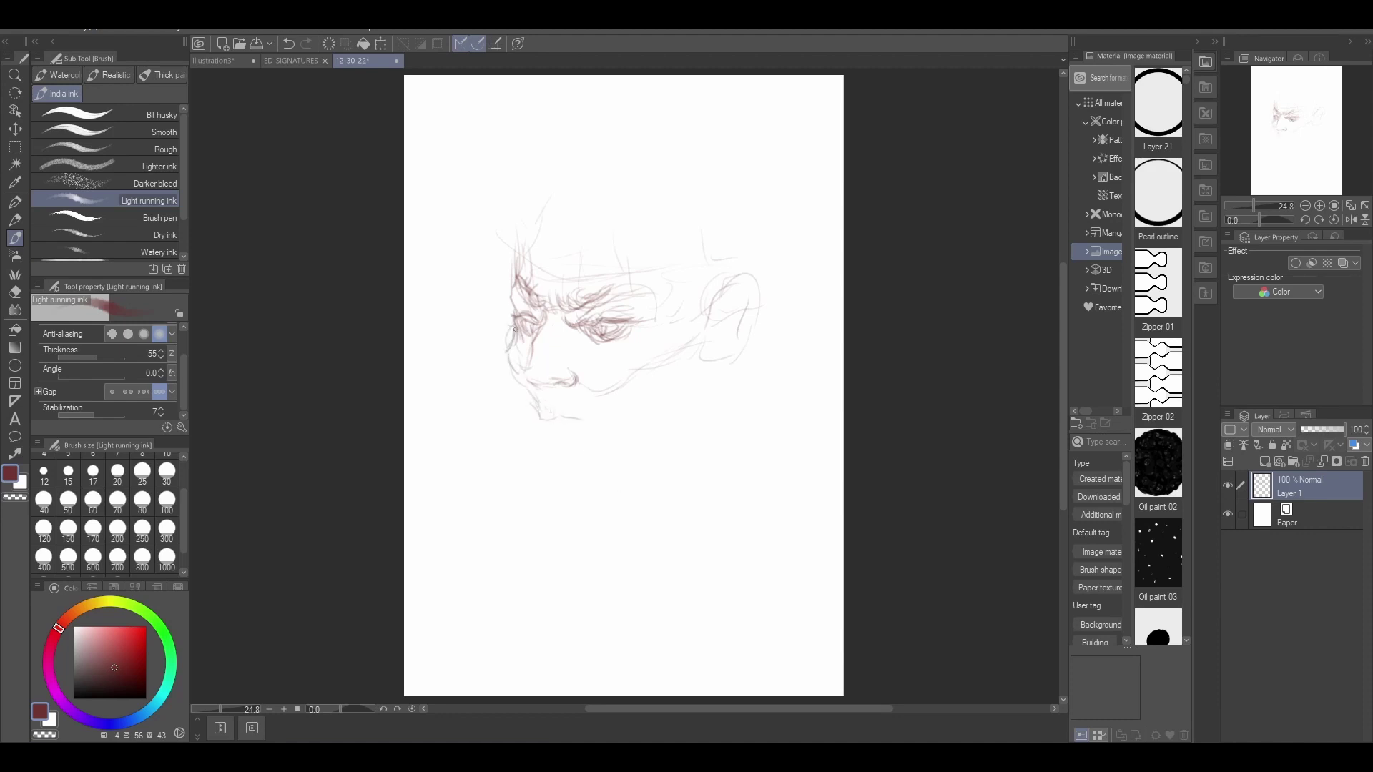
# - Sketch the lips, jawline and chin, with short neck lines below the ear
pyautogui.moveTo(512, 328); pyautogui.dragTo(538, 394)
pyautogui.moveTo(584, 329)
pyautogui.mouseDown()
pyautogui.moveTo(614, 321)
pyautogui.moveTo(606, 291)
pyautogui.moveTo(642, 295)
pyautogui.moveTo(605, 323)
pyautogui.moveTo(648, 322)
pyautogui.mouseUp()
pyautogui.moveTo(550, 413)
pyautogui.mouseDown()
pyautogui.moveTo(600, 422)
pyautogui.moveTo(528, 404)
pyautogui.moveTo(554, 429)
pyautogui.moveTo(523, 389)
pyautogui.moveTo(534, 454)
pyautogui.moveTo(529, 416)
pyautogui.moveTo(548, 461)
pyautogui.moveTo(567, 434)
pyautogui.moveTo(544, 427)
pyautogui.moveTo(581, 435)
pyautogui.mouseUp()
pyautogui.moveTo(713, 375)
pyautogui.mouseDown()
pyautogui.moveTo(710, 406)
pyautogui.moveTo(698, 403)
pyautogui.mouseUp()
pyautogui.moveTo(702, 360)
pyautogui.mouseDown()
pyautogui.moveTo(692, 415)
pyautogui.moveTo(589, 492)
pyautogui.moveTo(547, 482)
pyautogui.mouseUp()
# - Erase the near eye, the stray lines around the chin and the far face contour with the Hard eraser
pyautogui.press('e')
pyautogui.moveTo(597, 325); pyautogui.dragTo(612, 336)
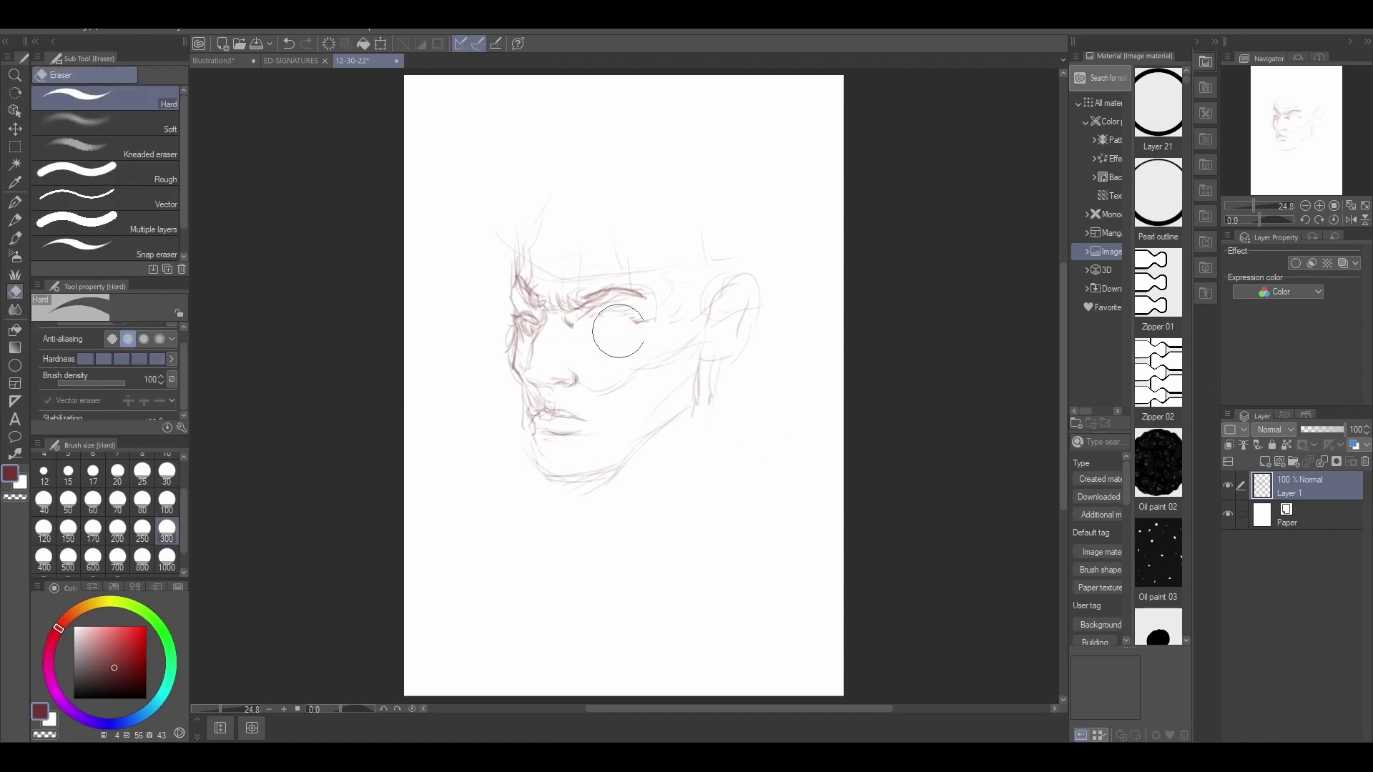
pyautogui.moveTo(549, 499); pyautogui.dragTo(588, 498)
pyautogui.moveTo(495, 329); pyautogui.dragTo(499, 370)
pyautogui.moveTo(502, 349); pyautogui.dragTo(503, 329)
# - Redraw the far face contour with the ink brush and darken the brows, forehead edge, upper eyelid and nose
pyautogui.press('b')
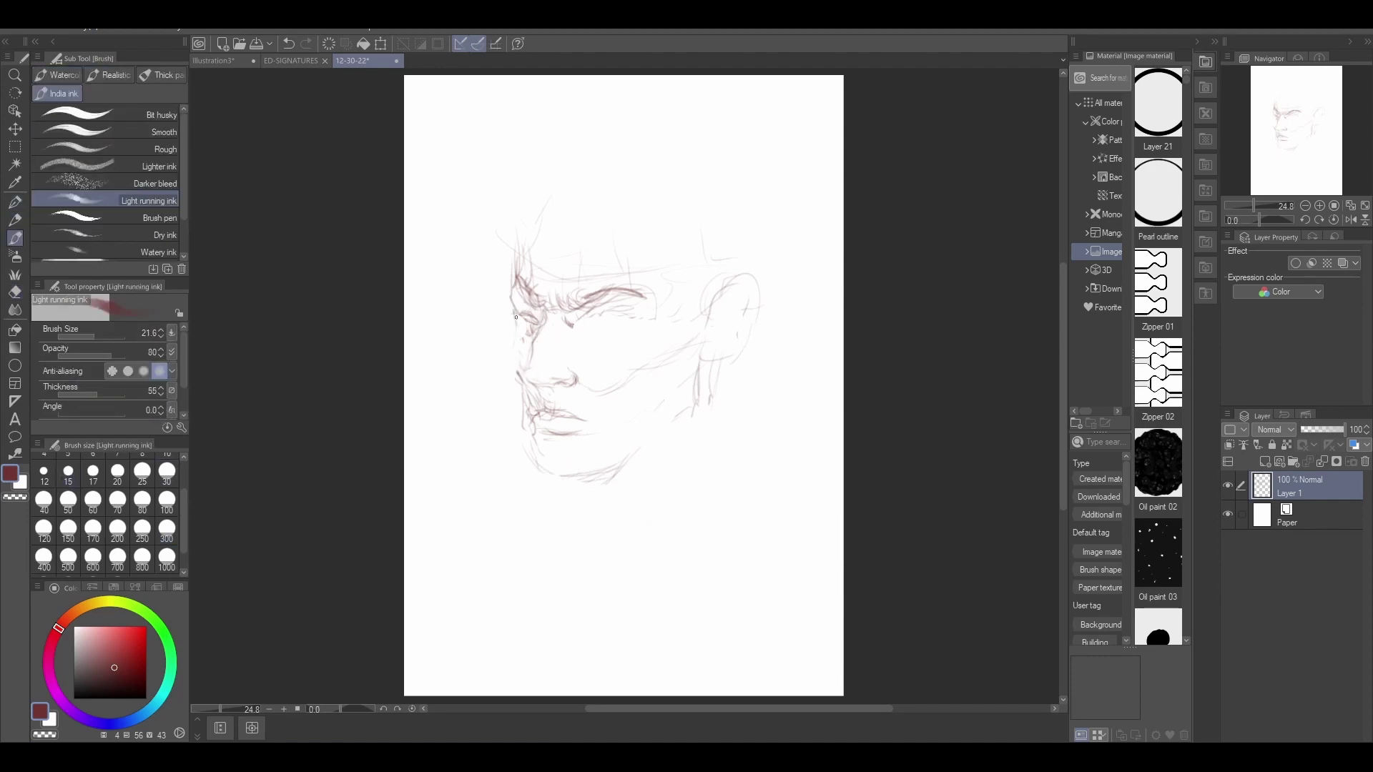
pyautogui.moveTo(515, 317)
pyautogui.mouseDown()
pyautogui.moveTo(517, 369)
pyautogui.moveTo(657, 355)
pyautogui.moveTo(679, 333)
pyautogui.moveTo(514, 364)
pyautogui.mouseUp()
pyautogui.moveTo(598, 295); pyautogui.dragTo(675, 289)
pyautogui.moveTo(527, 235); pyautogui.dragTo(506, 274)
pyautogui.moveTo(636, 240)
pyautogui.mouseDown()
pyautogui.moveTo(645, 289)
pyautogui.moveTo(640, 268)
pyautogui.mouseUp()
pyautogui.moveTo(514, 224); pyautogui.dragTo(542, 411)
pyautogui.moveTo(515, 304)
pyautogui.mouseDown()
pyautogui.moveTo(513, 364)
pyautogui.moveTo(525, 317)
pyautogui.moveTo(515, 324)
pyautogui.moveTo(606, 311)
pyautogui.moveTo(638, 322)
pyautogui.mouseUp()
pyautogui.moveTo(570, 369)
pyautogui.mouseDown()
pyautogui.moveTo(564, 389)
pyautogui.moveTo(524, 380)
pyautogui.mouseUp()
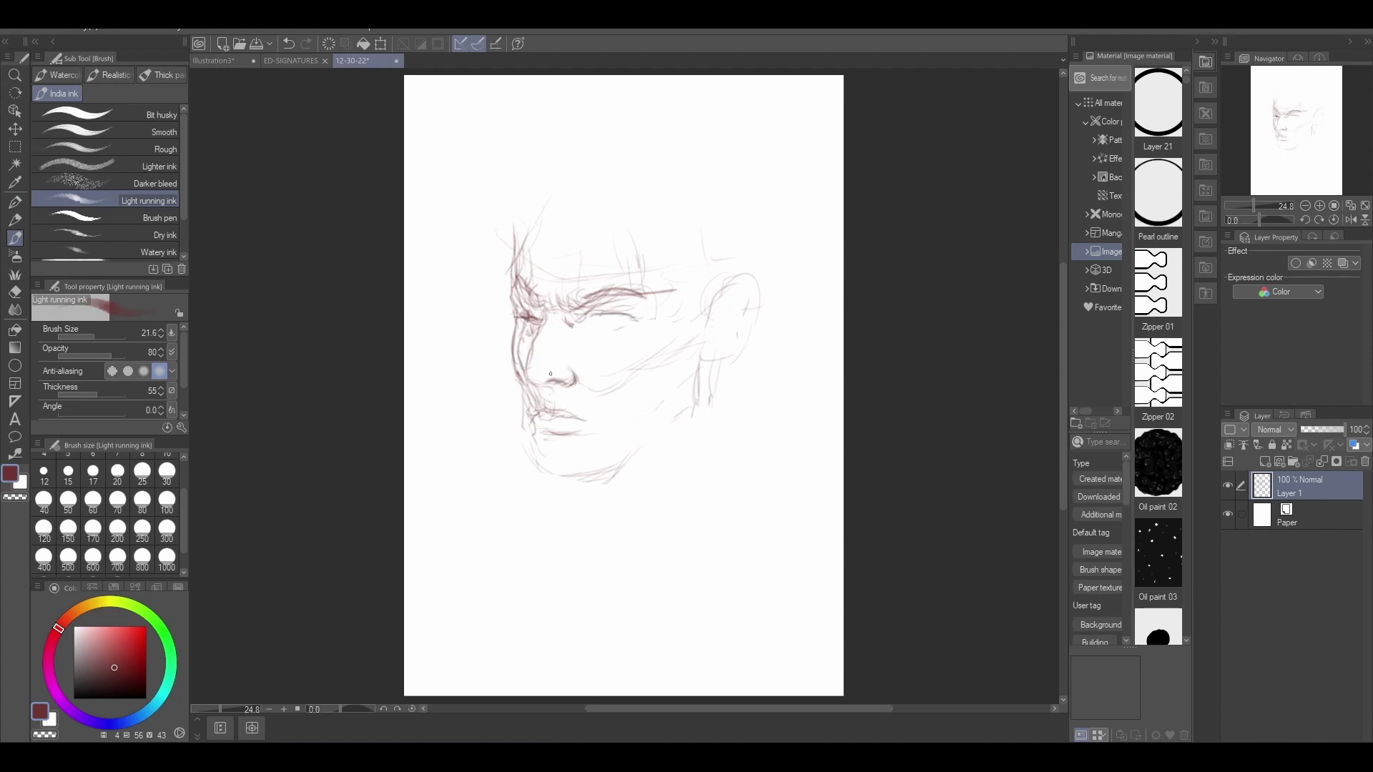
# - Redraw the near eye and strengthen the cheek, jawline, chin and ear of the head
pyautogui.moveTo(533, 326)
pyautogui.mouseDown()
pyautogui.moveTo(517, 344)
pyautogui.moveTo(560, 329)
pyautogui.mouseUp()
pyautogui.moveTo(562, 340)
pyautogui.mouseDown()
pyautogui.moveTo(624, 315)
pyautogui.moveTo(589, 332)
pyautogui.moveTo(594, 349)
pyautogui.moveTo(636, 353)
pyautogui.mouseUp()
pyautogui.moveTo(533, 387)
pyautogui.mouseDown()
pyautogui.moveTo(527, 422)
pyautogui.moveTo(565, 475)
pyautogui.moveTo(652, 456)
pyautogui.moveTo(712, 352)
pyautogui.mouseUp()
pyautogui.moveTo(729, 282); pyautogui.dragTo(702, 353)
pyautogui.moveTo(722, 307)
pyautogui.mouseDown()
pyautogui.moveTo(713, 325)
pyautogui.moveTo(735, 282)
pyautogui.mouseUp()
pyautogui.moveTo(735, 282)
pyautogui.mouseDown()
pyautogui.moveTo(755, 283)
pyautogui.moveTo(744, 323)
pyautogui.moveTo(720, 346)
pyautogui.moveTo(747, 291)
pyautogui.moveTo(713, 350)
pyautogui.moveTo(744, 341)
pyautogui.moveTo(712, 379)
pyautogui.mouseUp()
pyautogui.moveTo(595, 316); pyautogui.dragTo(626, 320)
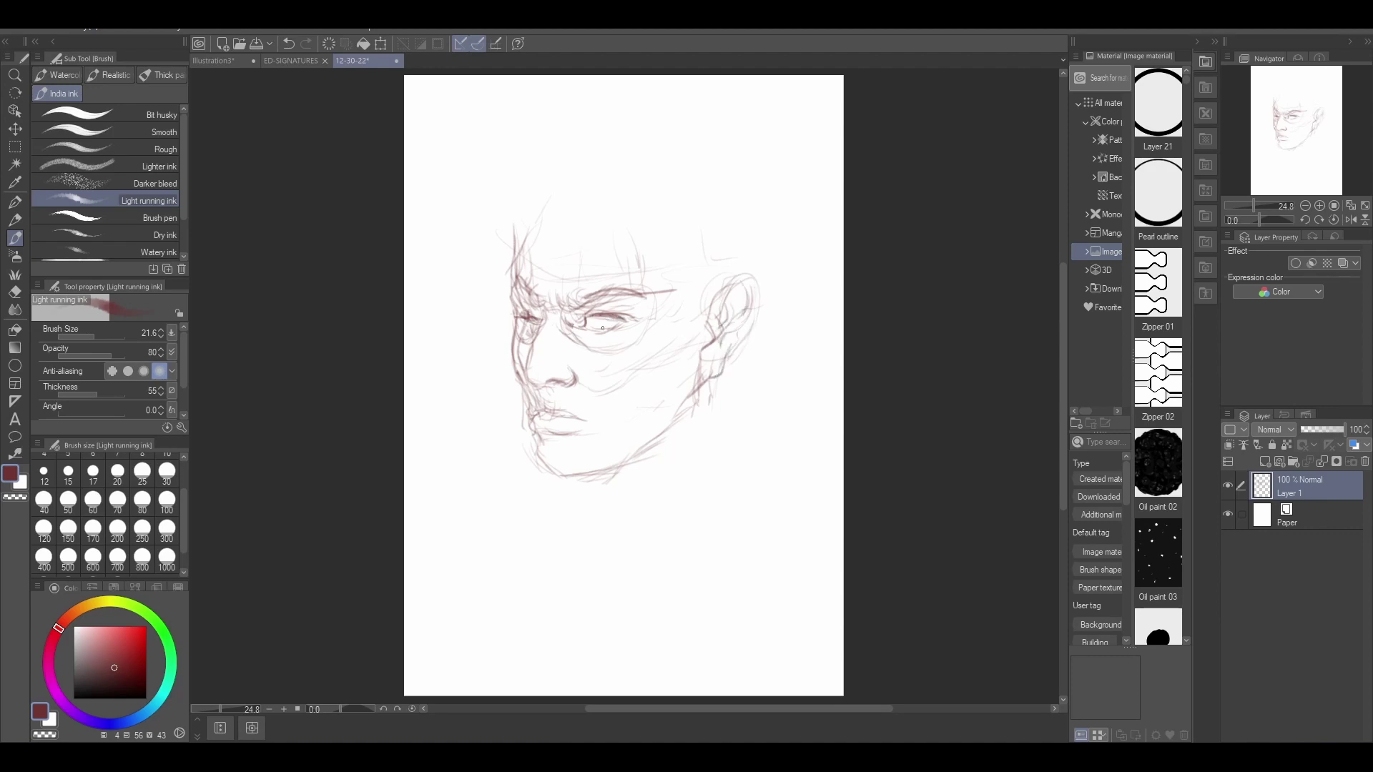
# - Flip the face sketch horizontally with the Transform command
pyautogui.press('m')
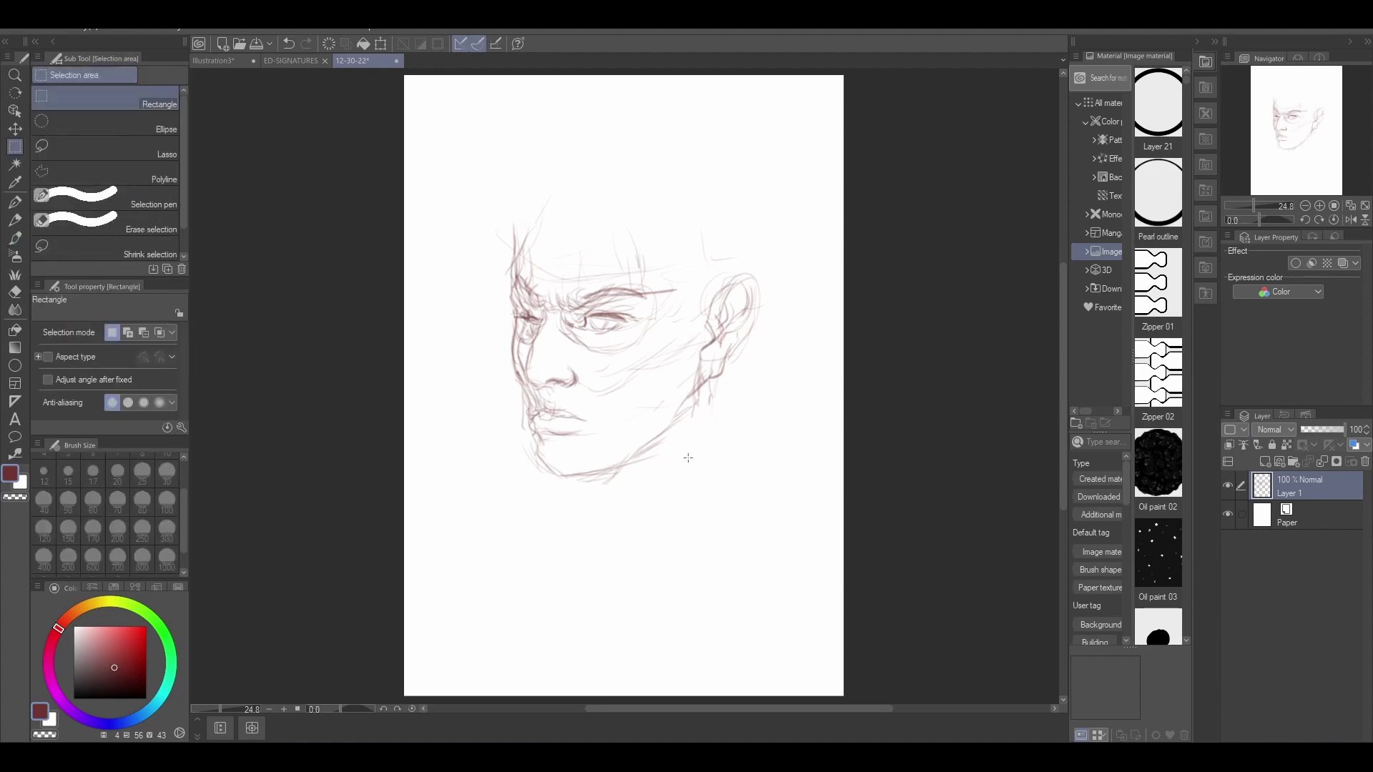
pyautogui.click(46, 33)
pyautogui.moveTo(246, 388)
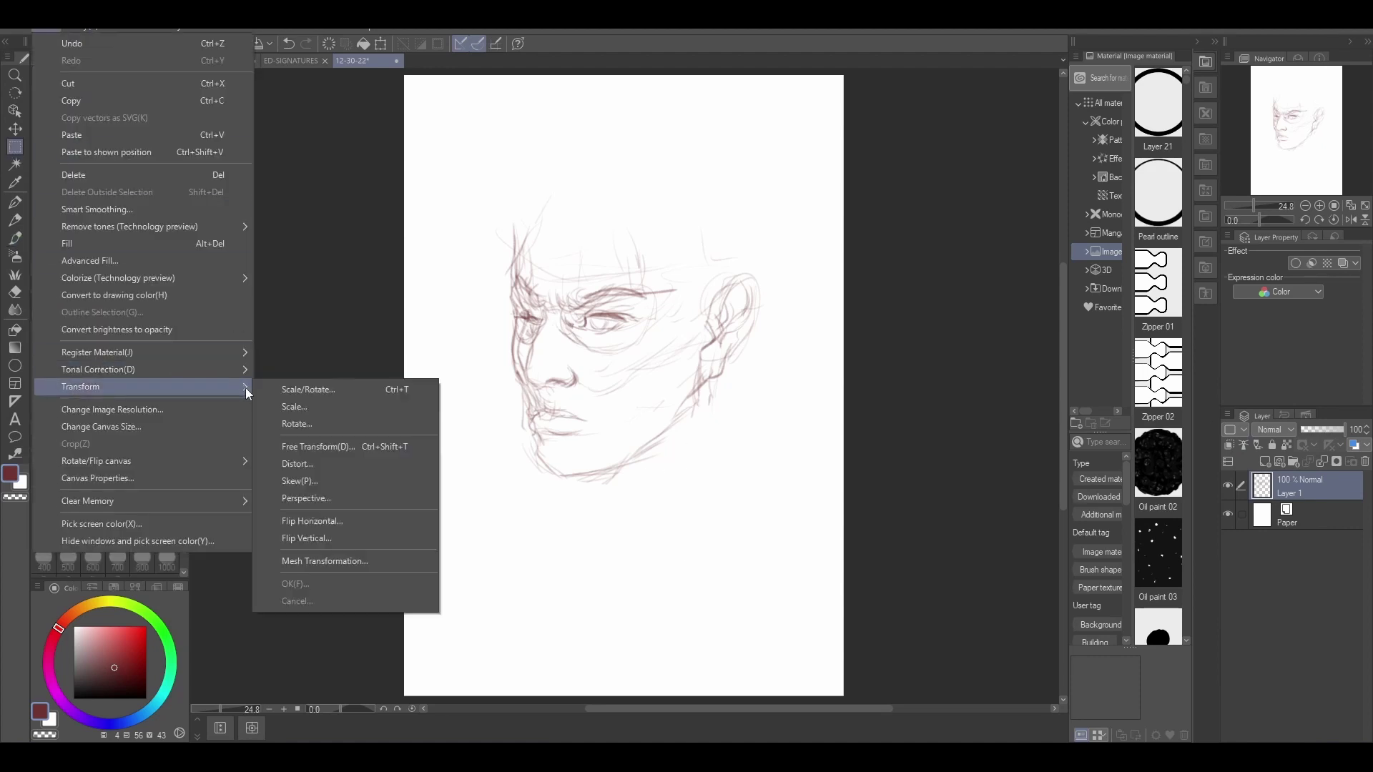
pyautogui.click(430, 525)
# - Strengthen the ear and jawline, redraw the far eye, and add lines around the mouth with the ink brush
pyautogui.press('e')
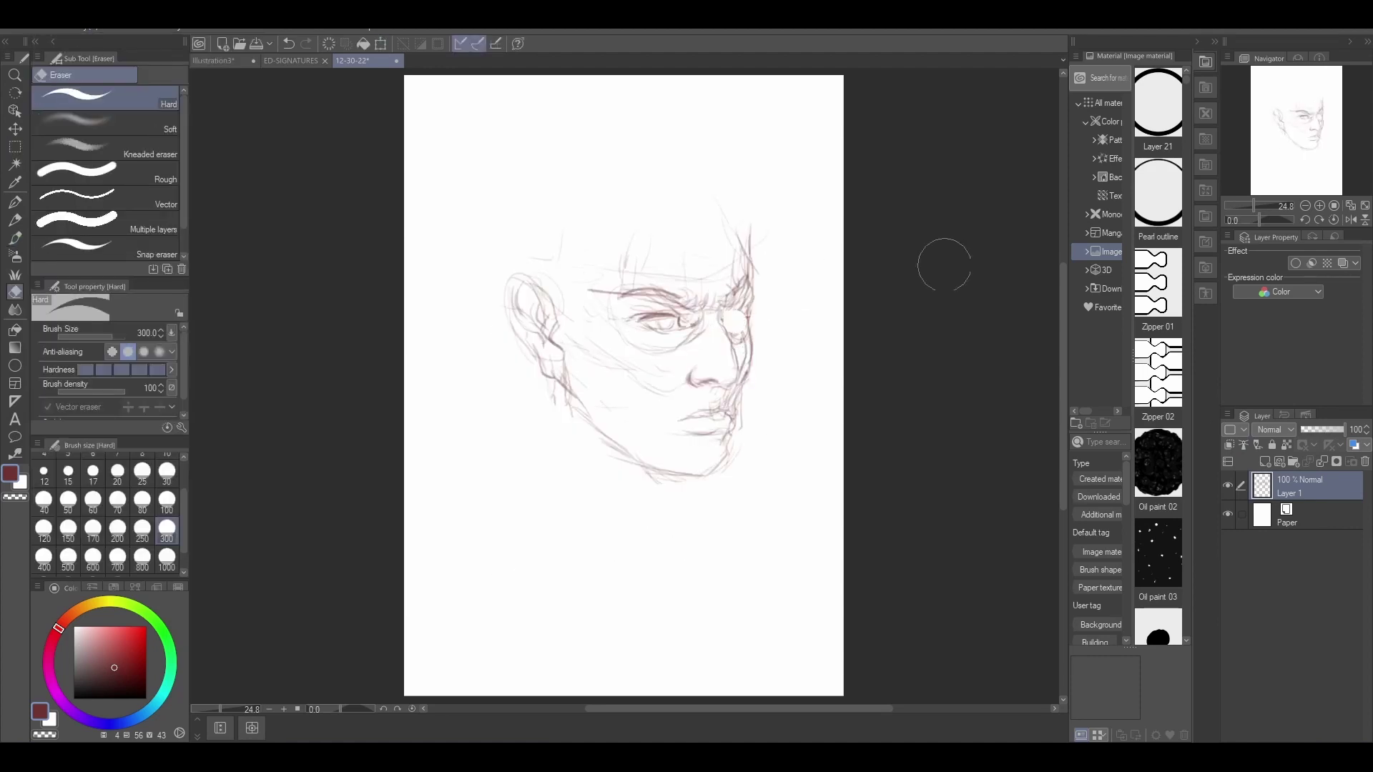
pyautogui.press('b')
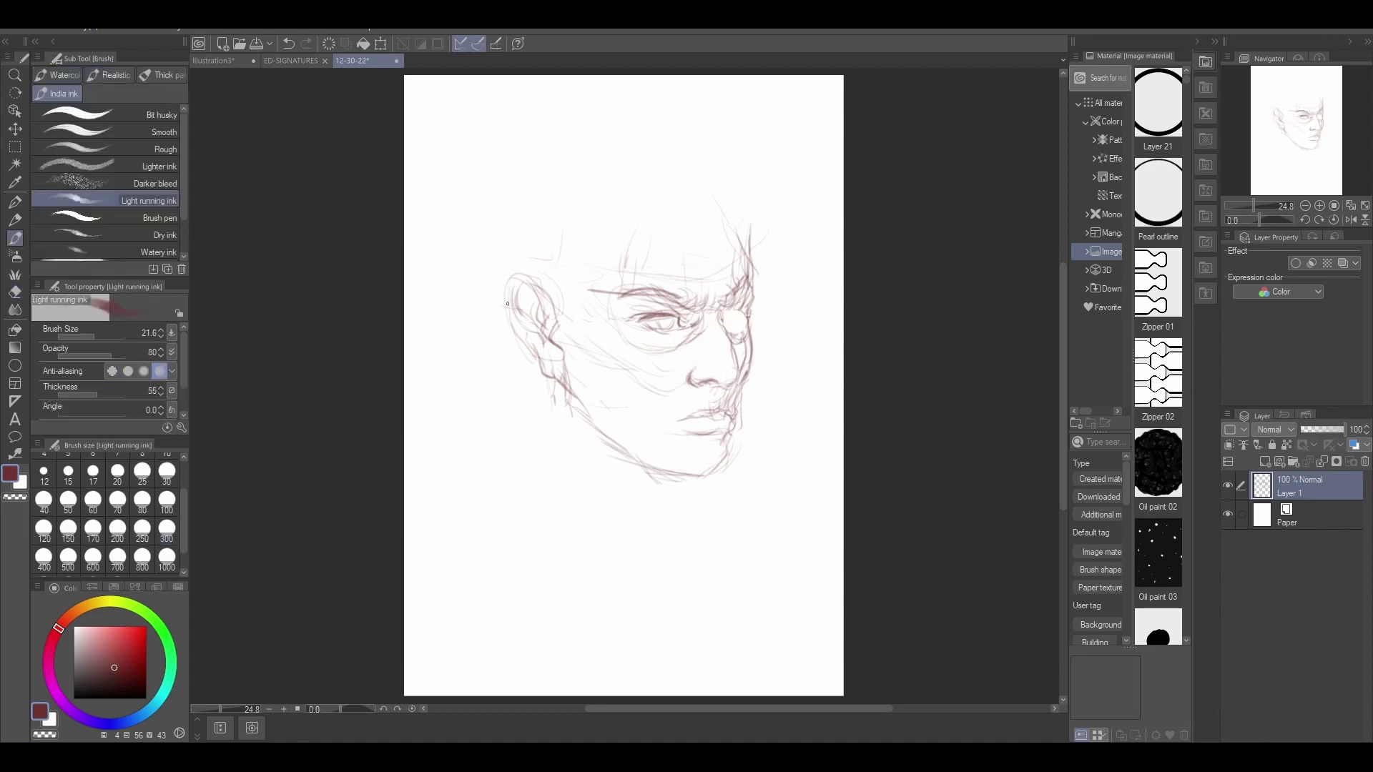
pyautogui.moveTo(510, 287)
pyautogui.mouseDown()
pyautogui.moveTo(539, 368)
pyautogui.moveTo(596, 427)
pyautogui.mouseUp()
pyautogui.moveTo(725, 440)
pyautogui.mouseDown()
pyautogui.moveTo(715, 386)
pyautogui.moveTo(729, 410)
pyautogui.mouseUp()
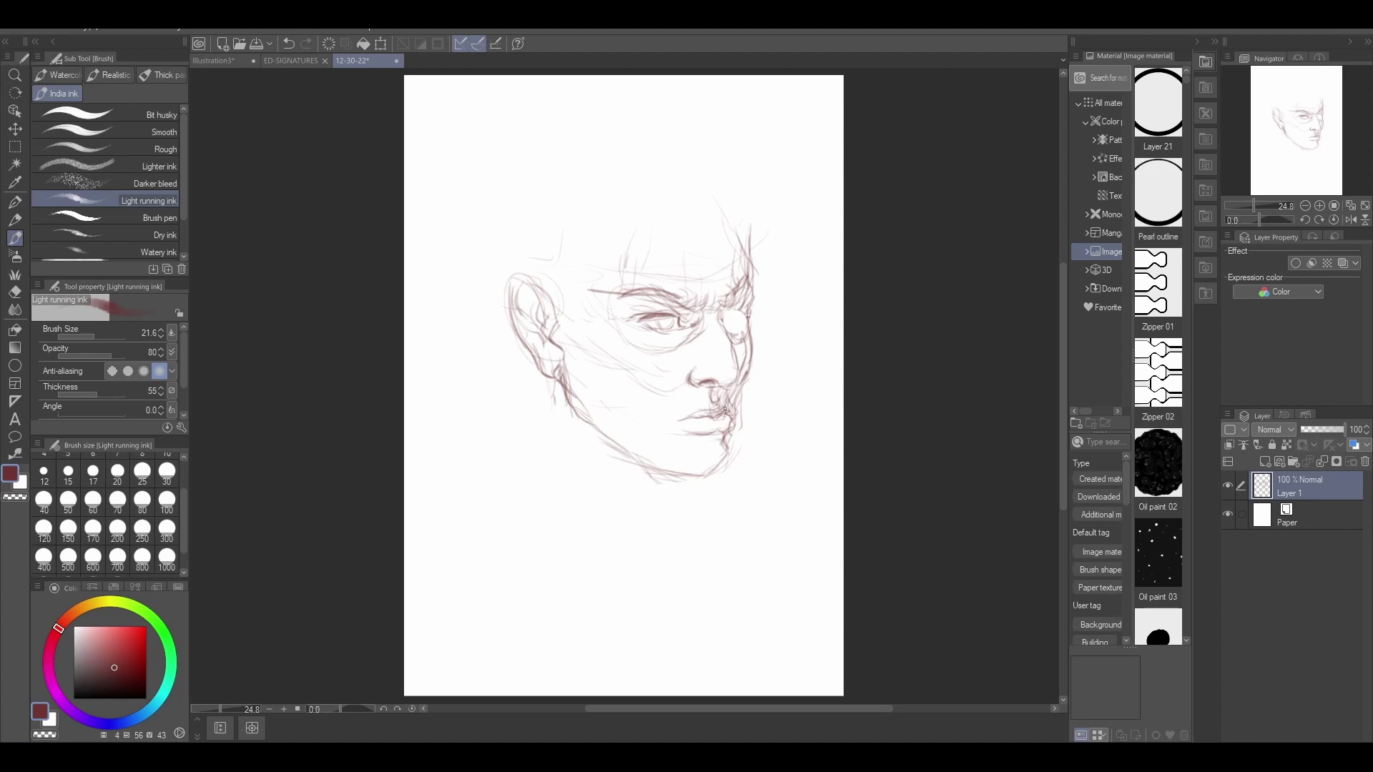
pyautogui.moveTo(722, 319)
pyautogui.mouseDown()
pyautogui.moveTo(740, 314)
pyautogui.moveTo(736, 300)
pyautogui.mouseUp()
pyautogui.moveTo(727, 301); pyautogui.dragTo(752, 285)
pyautogui.moveTo(726, 317)
pyautogui.mouseDown()
pyautogui.moveTo(752, 354)
pyautogui.moveTo(734, 419)
pyautogui.moveTo(655, 430)
pyautogui.mouseUp()
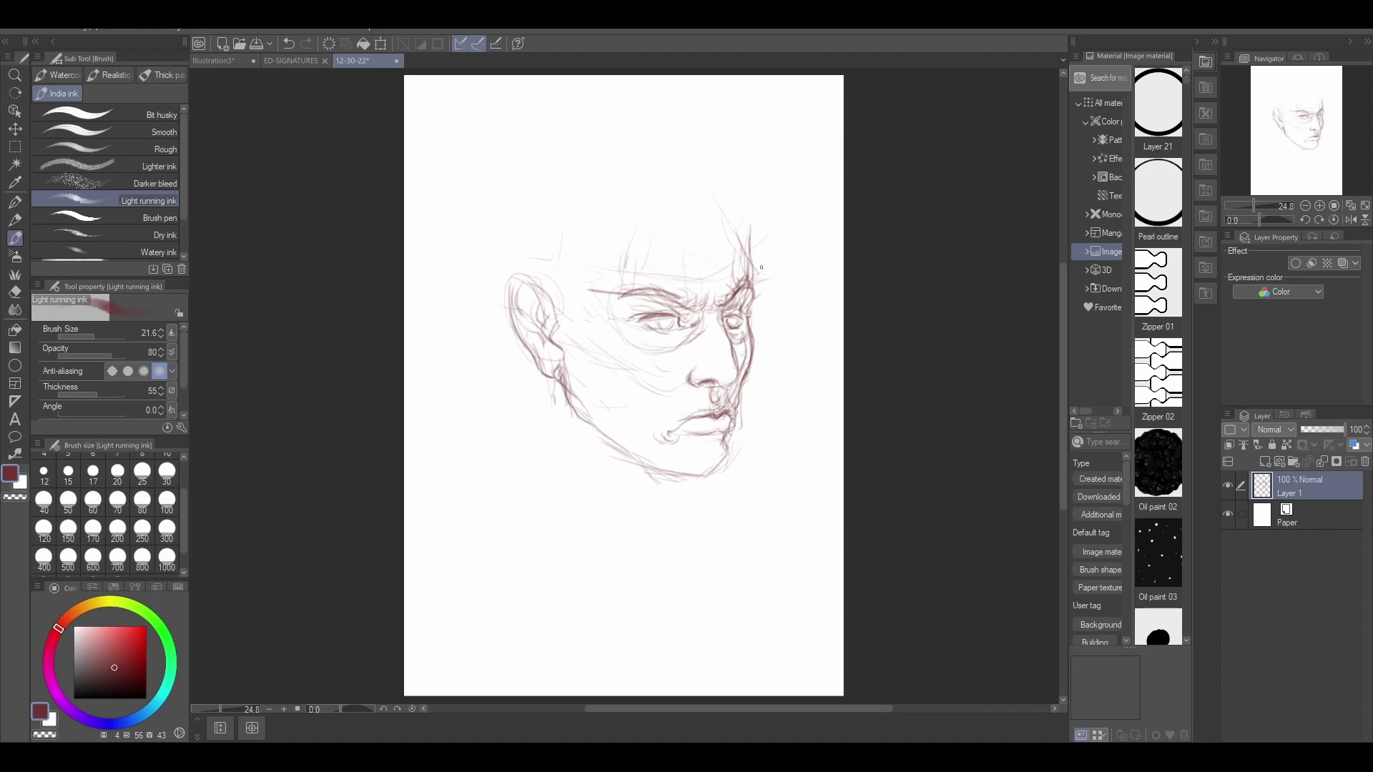
# - Darken the far brow, far eye and chin edge, and add small hair strokes below the earlobe
pyautogui.moveTo(761, 276); pyautogui.dragTo(759, 286)
pyautogui.moveTo(727, 446)
pyautogui.mouseDown()
pyautogui.moveTo(707, 477)
pyautogui.moveTo(721, 475)
pyautogui.mouseUp()
pyautogui.moveTo(725, 318)
pyautogui.mouseDown()
pyautogui.moveTo(745, 315)
pyautogui.moveTo(743, 285)
pyautogui.mouseUp()
pyautogui.moveTo(566, 325); pyautogui.dragTo(569, 393)
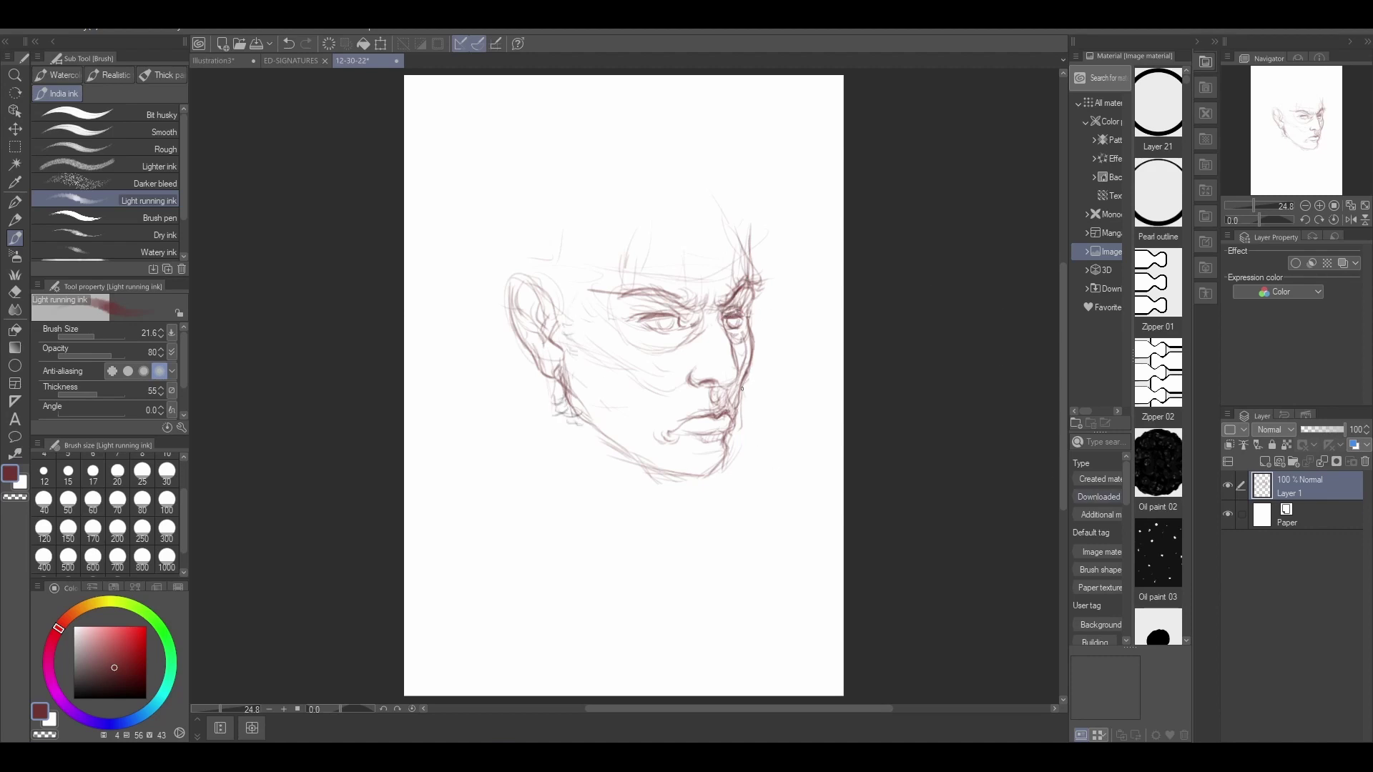
# - Darken the chin, jaw and forehead edge, define the near iris, nose and cheekbone, and add nape hair
pyautogui.moveTo(742, 389)
pyautogui.mouseDown()
pyautogui.moveTo(727, 451)
pyautogui.moveTo(682, 473)
pyautogui.moveTo(616, 449)
pyautogui.mouseUp()
pyautogui.moveTo(717, 469)
pyautogui.mouseDown()
pyautogui.moveTo(664, 479)
pyautogui.moveTo(629, 453)
pyautogui.mouseUp()
pyautogui.moveTo(753, 266)
pyautogui.mouseDown()
pyautogui.moveTo(756, 285)
pyautogui.moveTo(744, 232)
pyautogui.mouseUp()
pyautogui.moveTo(641, 323); pyautogui.dragTo(663, 321)
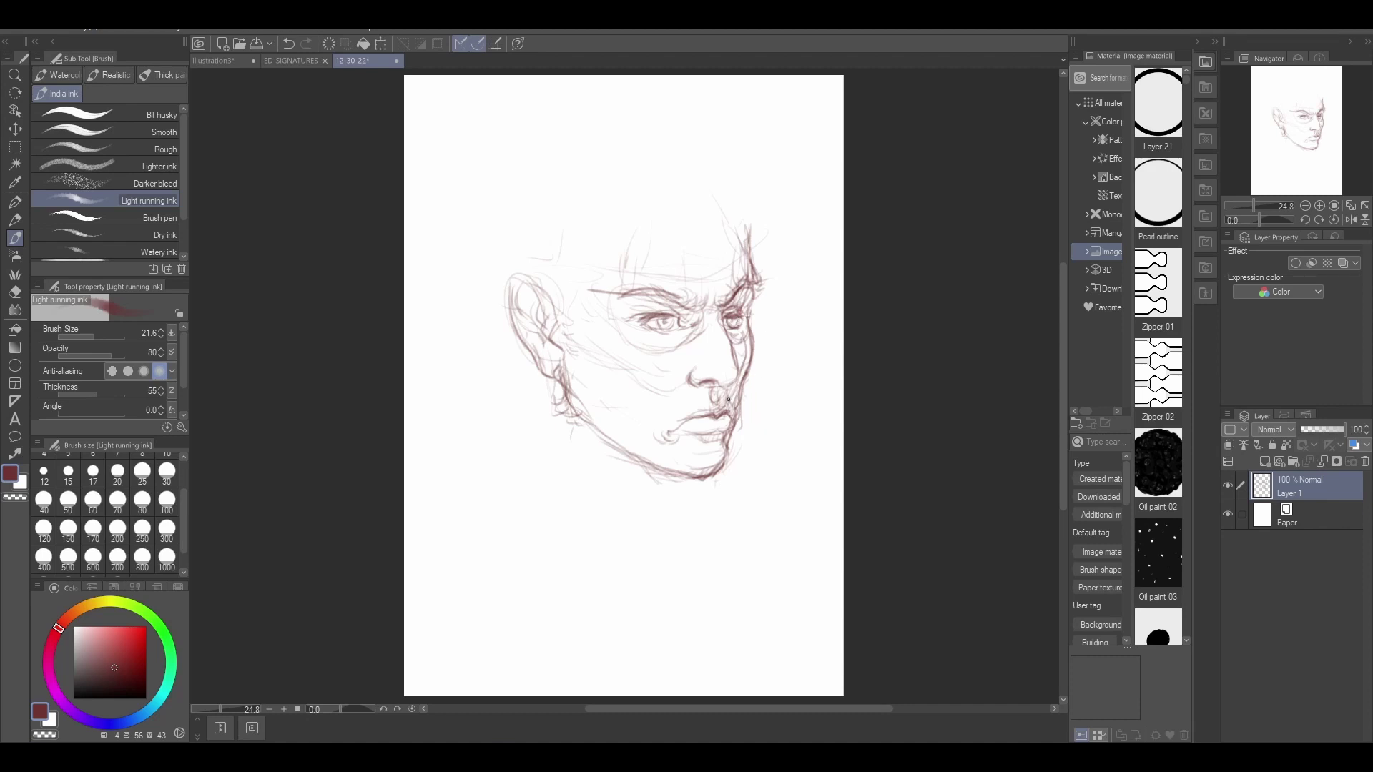
pyautogui.moveTo(718, 385); pyautogui.dragTo(735, 382)
pyautogui.moveTo(755, 338)
pyautogui.mouseDown()
pyautogui.moveTo(749, 371)
pyautogui.moveTo(638, 376)
pyautogui.moveTo(678, 391)
pyautogui.mouseUp()
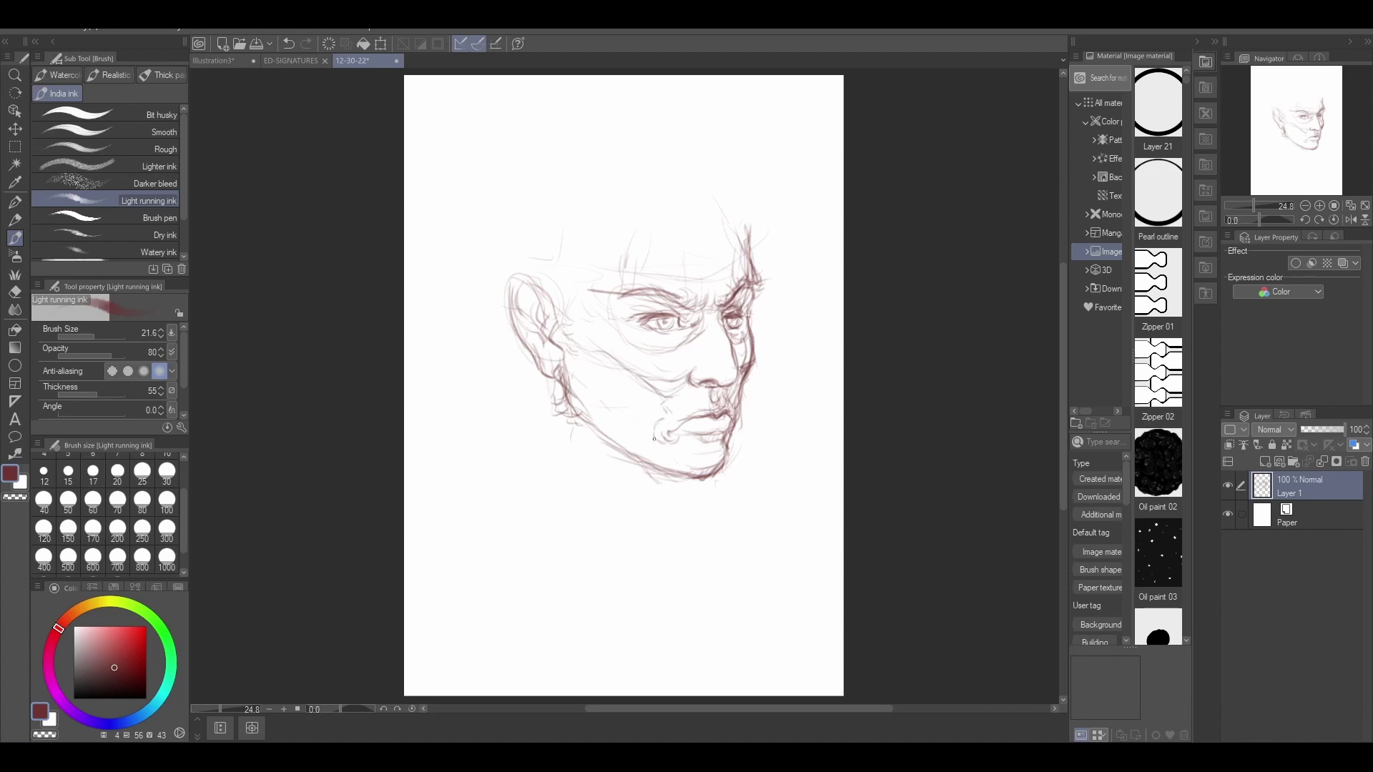
pyautogui.moveTo(583, 411); pyautogui.dragTo(542, 422)
# - Sketch a bowler hat with a curled brim and rounded crown over the head, plus hair under the brim
pyautogui.moveTo(780, 247)
pyautogui.mouseDown()
pyautogui.moveTo(754, 274)
pyautogui.moveTo(687, 278)
pyautogui.moveTo(573, 213)
pyautogui.mouseUp()
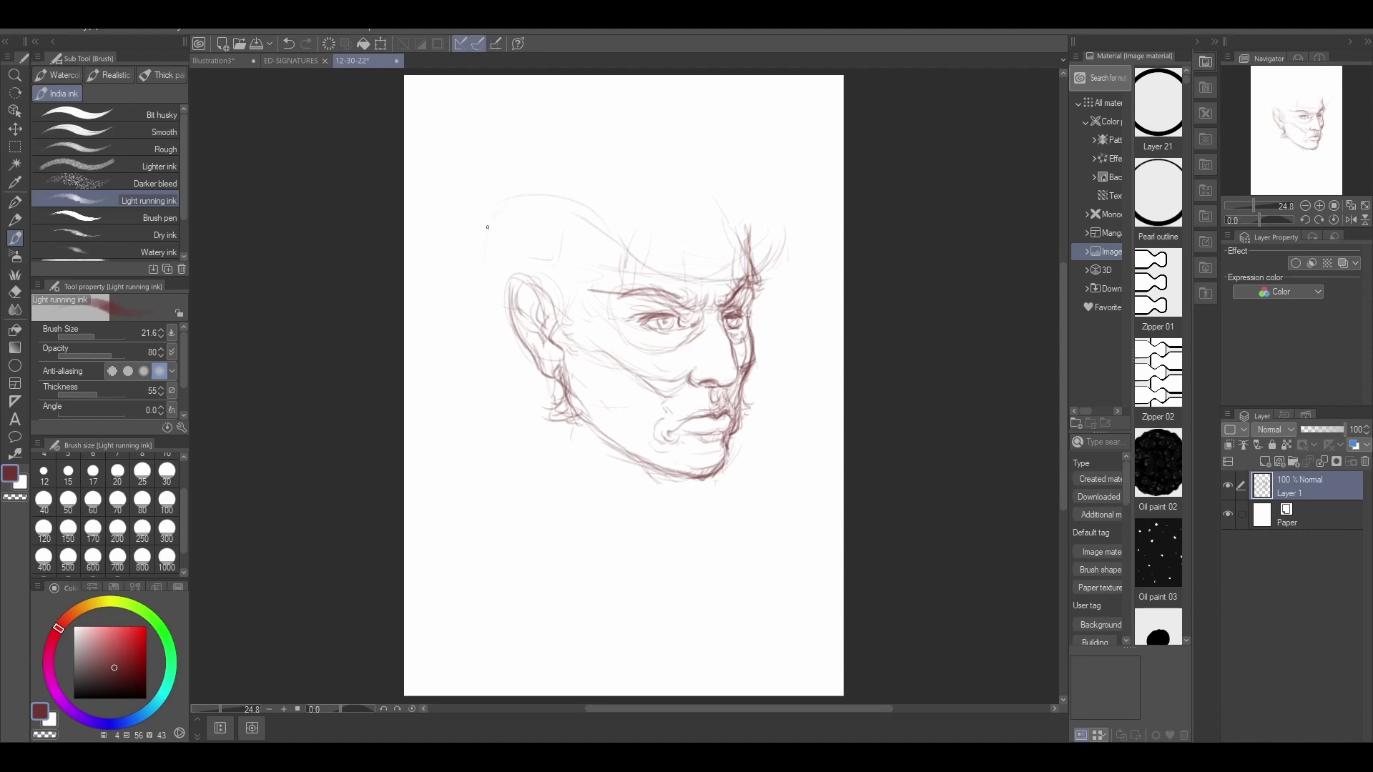
pyautogui.moveTo(624, 293); pyautogui.dragTo(719, 268)
pyautogui.moveTo(775, 232)
pyautogui.mouseDown()
pyautogui.moveTo(756, 277)
pyautogui.moveTo(671, 282)
pyautogui.mouseUp()
pyautogui.moveTo(672, 276)
pyautogui.mouseDown()
pyautogui.moveTo(578, 207)
pyautogui.moveTo(493, 281)
pyautogui.moveTo(539, 314)
pyautogui.moveTo(574, 311)
pyautogui.moveTo(585, 286)
pyautogui.mouseUp()
pyautogui.moveTo(621, 274); pyautogui.dragTo(607, 291)
pyautogui.moveTo(782, 258)
pyautogui.mouseDown()
pyautogui.moveTo(760, 274)
pyautogui.moveTo(757, 227)
pyautogui.moveTo(798, 212)
pyautogui.moveTo(738, 185)
pyautogui.moveTo(729, 166)
pyautogui.mouseUp()
pyautogui.moveTo(519, 186); pyautogui.dragTo(553, 134)
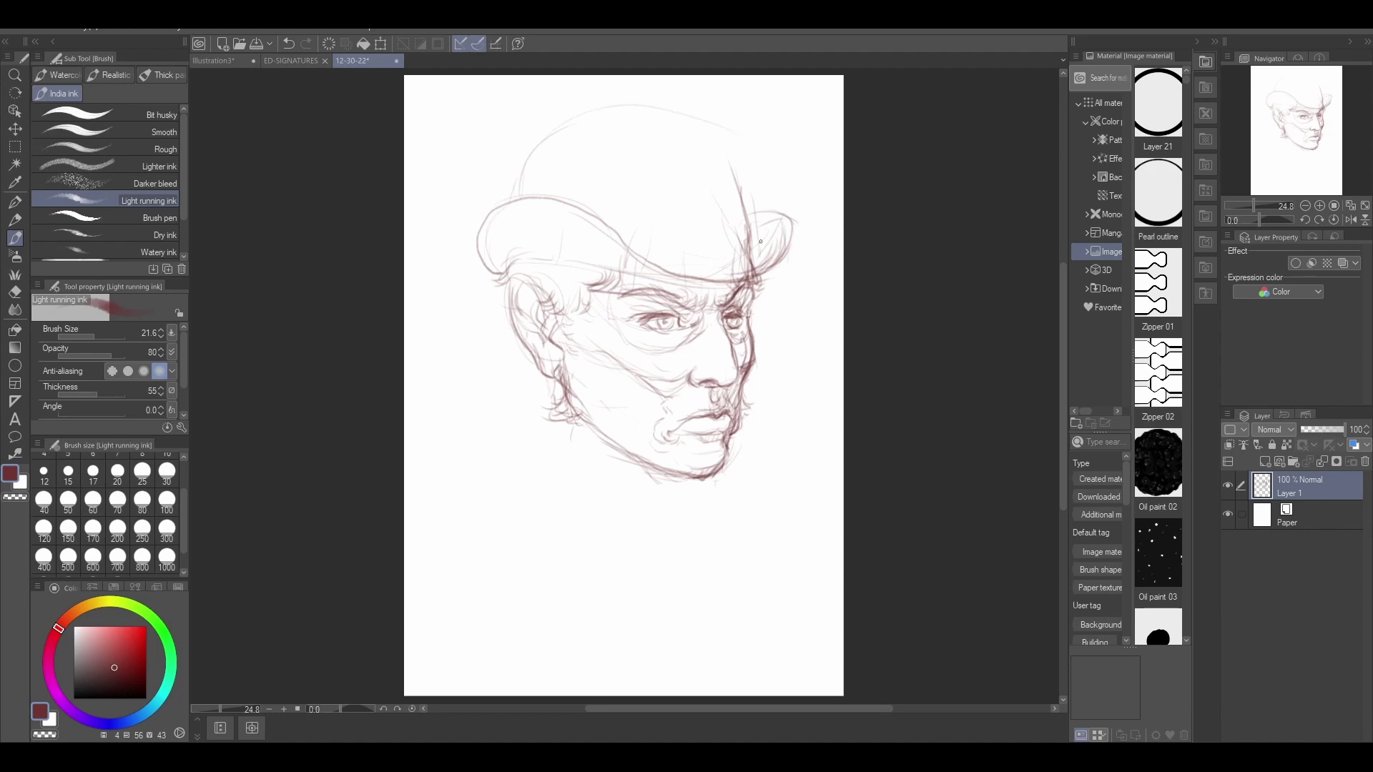
# - Strengthen the outline of the hat's crown and draw the hat band above the brim
pyautogui.moveTo(757, 247); pyautogui.dragTo(731, 133)
pyautogui.moveTo(756, 215); pyautogui.dragTo(540, 142)
pyautogui.moveTo(520, 192); pyautogui.dragTo(527, 155)
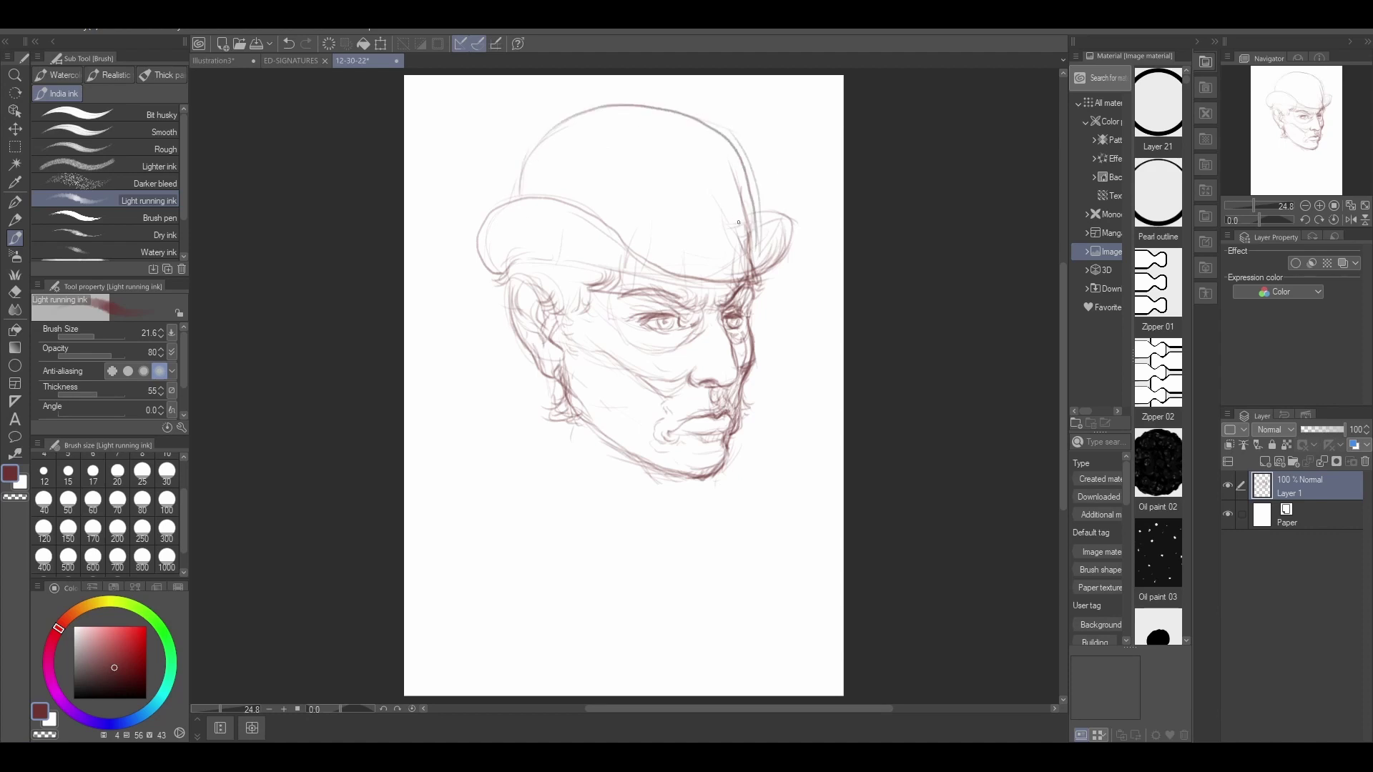
pyautogui.moveTo(755, 222)
pyautogui.mouseDown()
pyautogui.moveTo(728, 228)
pyautogui.moveTo(706, 270)
pyautogui.moveTo(669, 265)
pyautogui.mouseUp()
pyautogui.moveTo(754, 265); pyautogui.dragTo(671, 267)
pyautogui.moveTo(746, 225); pyautogui.dragTo(608, 226)
pyautogui.moveTo(663, 266)
pyautogui.mouseDown()
pyautogui.moveTo(744, 263)
pyautogui.moveTo(744, 155)
pyautogui.moveTo(663, 112)
pyautogui.mouseUp()
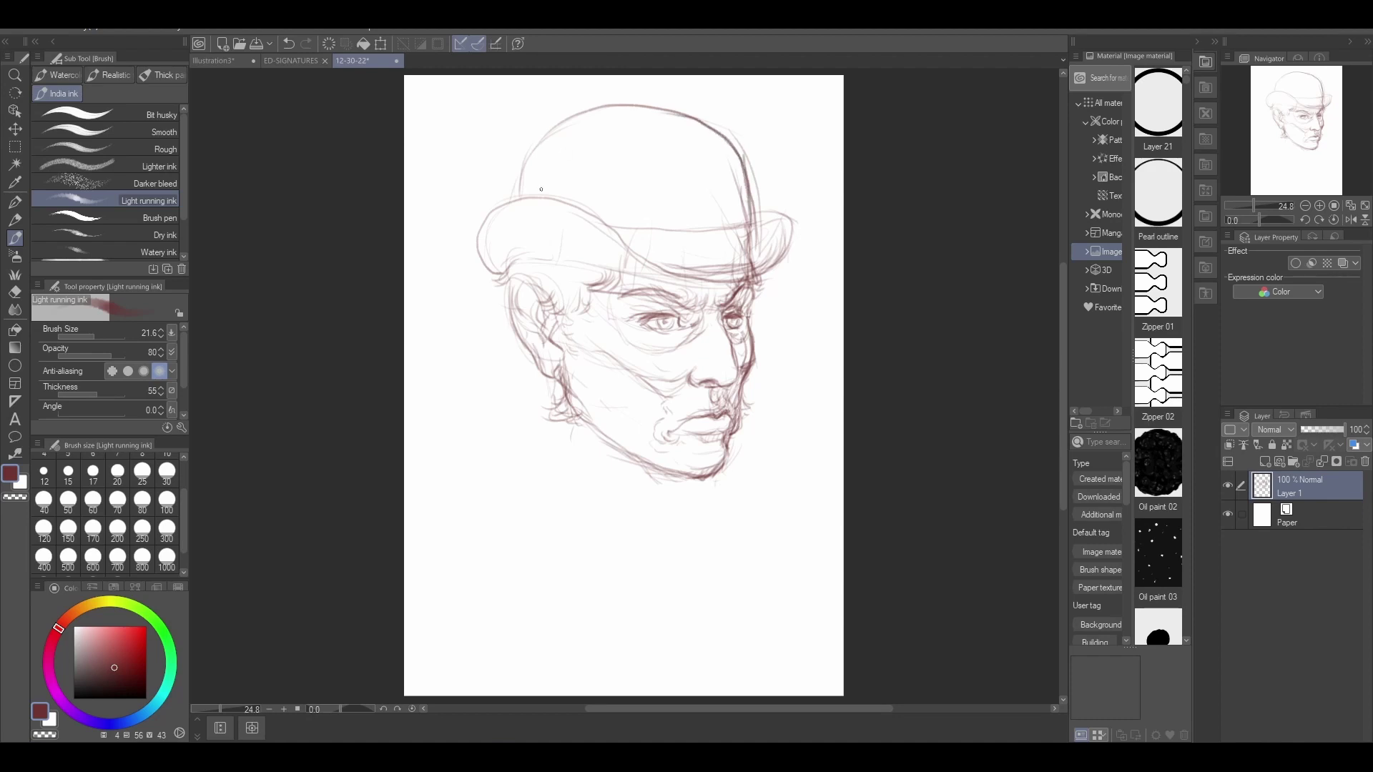
# - Redraw the crown's rear edge, add curly hair around the ear, and rework the brim's far side
pyautogui.moveTo(527, 200)
pyautogui.mouseDown()
pyautogui.moveTo(563, 120)
pyautogui.moveTo(640, 106)
pyautogui.mouseUp()
pyautogui.moveTo(564, 362)
pyautogui.mouseDown()
pyautogui.moveTo(601, 293)
pyautogui.moveTo(580, 304)
pyautogui.moveTo(584, 320)
pyautogui.moveTo(597, 323)
pyautogui.moveTo(551, 291)
pyautogui.moveTo(596, 267)
pyautogui.moveTo(564, 284)
pyautogui.moveTo(530, 270)
pyautogui.moveTo(551, 288)
pyautogui.moveTo(560, 265)
pyautogui.moveTo(533, 274)
pyautogui.mouseUp()
pyautogui.moveTo(762, 281)
pyautogui.mouseDown()
pyautogui.moveTo(703, 279)
pyautogui.moveTo(519, 263)
pyautogui.moveTo(769, 275)
pyautogui.moveTo(761, 223)
pyautogui.moveTo(790, 221)
pyautogui.moveTo(748, 259)
pyautogui.mouseUp()
pyautogui.hotkey('ctrl', 'z')
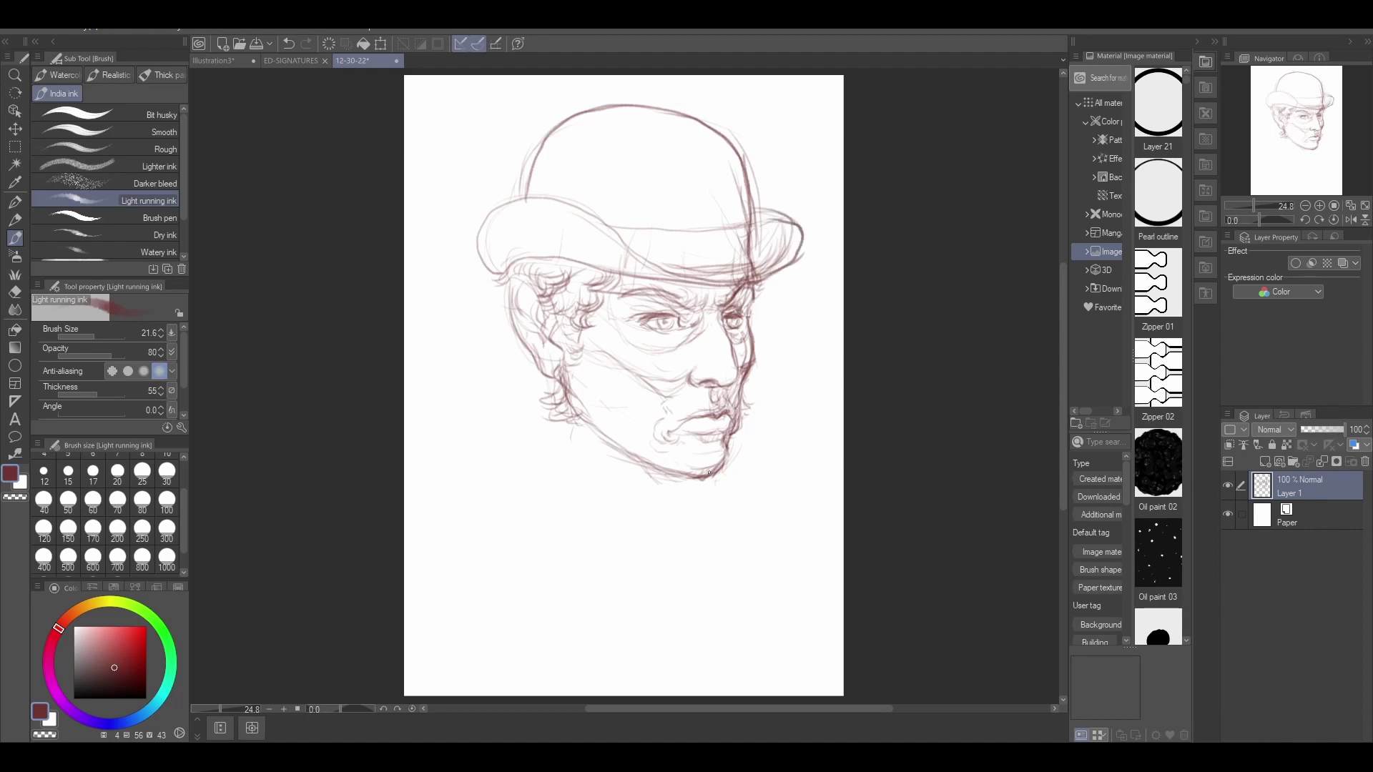
# - Darken the hat's crown edge and band line, and refine the nape hair, lips and chin
pyautogui.moveTo(529, 192); pyautogui.dragTo(583, 112)
pyautogui.moveTo(752, 219); pyautogui.dragTo(605, 222)
pyautogui.moveTo(752, 226)
pyautogui.mouseDown()
pyautogui.moveTo(721, 268)
pyautogui.moveTo(643, 261)
pyautogui.mouseUp()
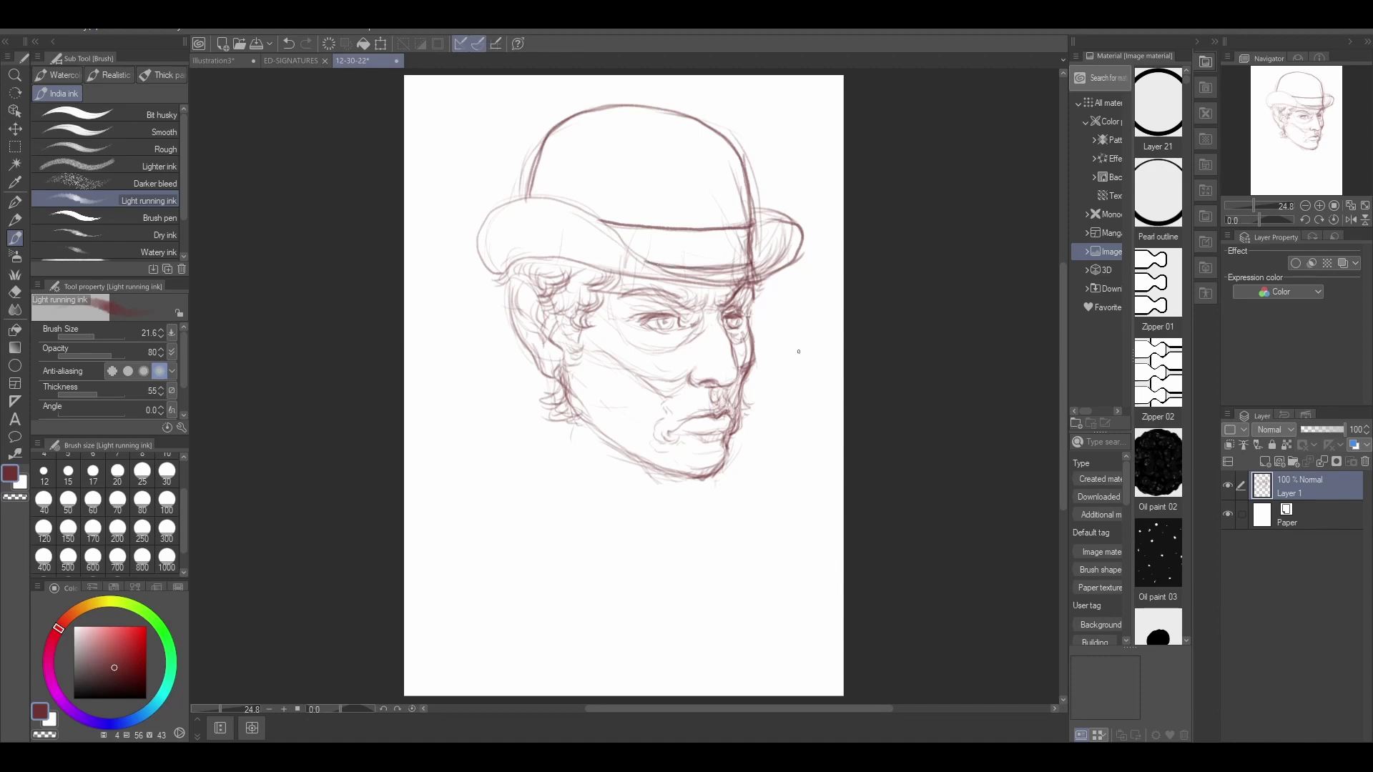
pyautogui.moveTo(576, 409)
pyautogui.mouseDown()
pyautogui.moveTo(551, 417)
pyautogui.moveTo(525, 397)
pyautogui.mouseUp()
pyautogui.moveTo(716, 430)
pyautogui.mouseDown()
pyautogui.moveTo(689, 433)
pyautogui.moveTo(675, 477)
pyautogui.mouseUp()
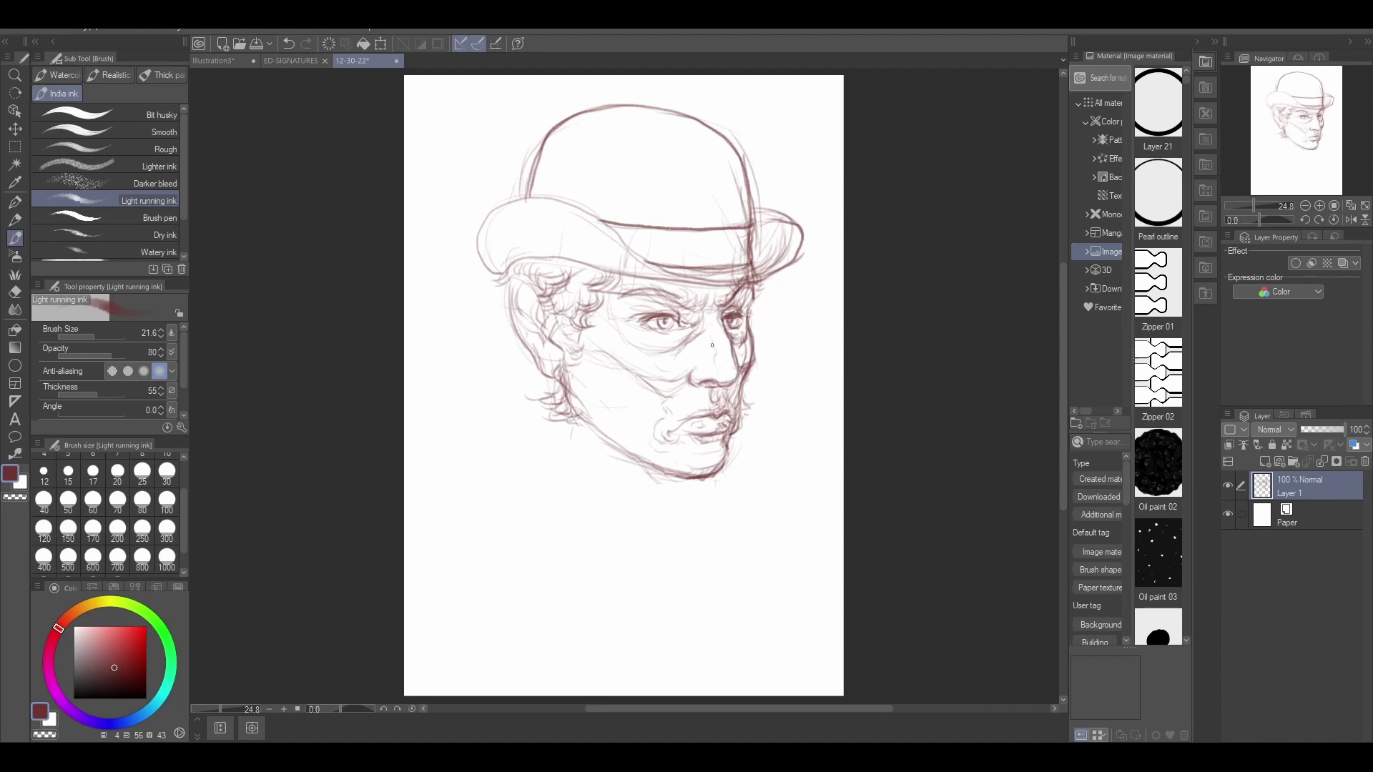
# - Flip the portrait drawing horizontally to check it mirrored
pyautogui.click(201, 29)
pyautogui.moveTo(45, 30)
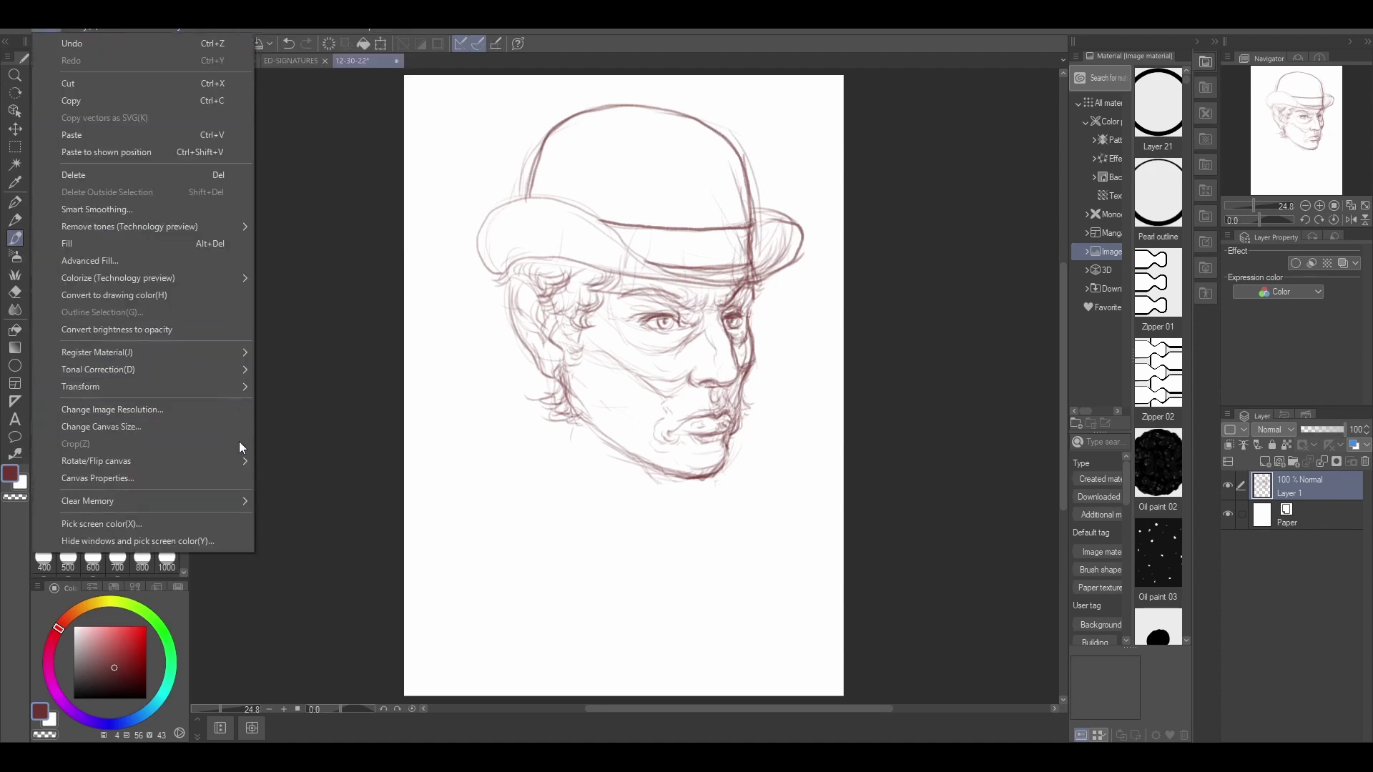
pyautogui.moveTo(237, 389)
pyautogui.click(376, 524)
pyautogui.click(612, 516)
pyautogui.moveTo(721, 708); pyautogui.dragTo(678, 707)
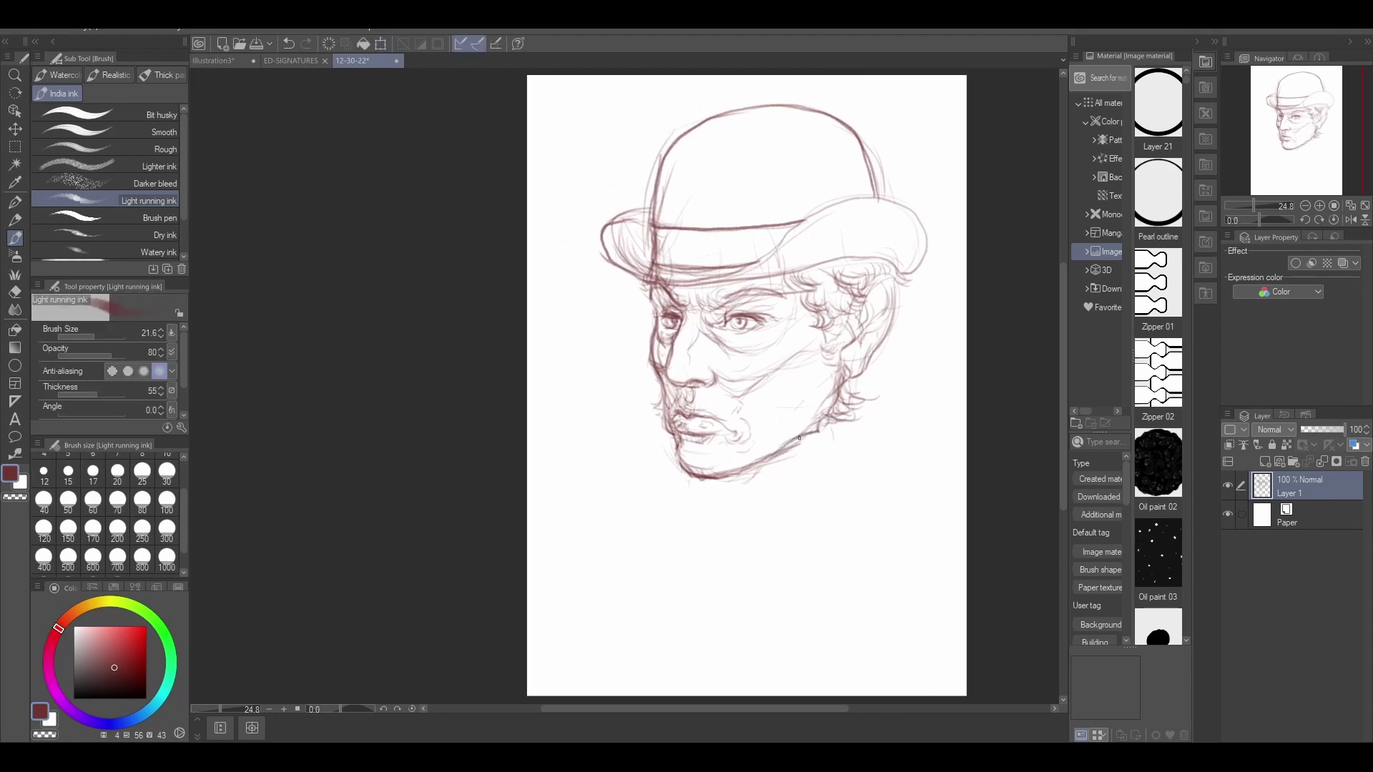
# - Sketch neck and collar lines below the jaw, and strengthen the eyebrows and the hat brim's outline
pyautogui.moveTo(760, 482)
pyautogui.mouseDown()
pyautogui.moveTo(761, 515)
pyautogui.moveTo(878, 418)
pyautogui.moveTo(863, 372)
pyautogui.moveTo(895, 357)
pyautogui.mouseUp()
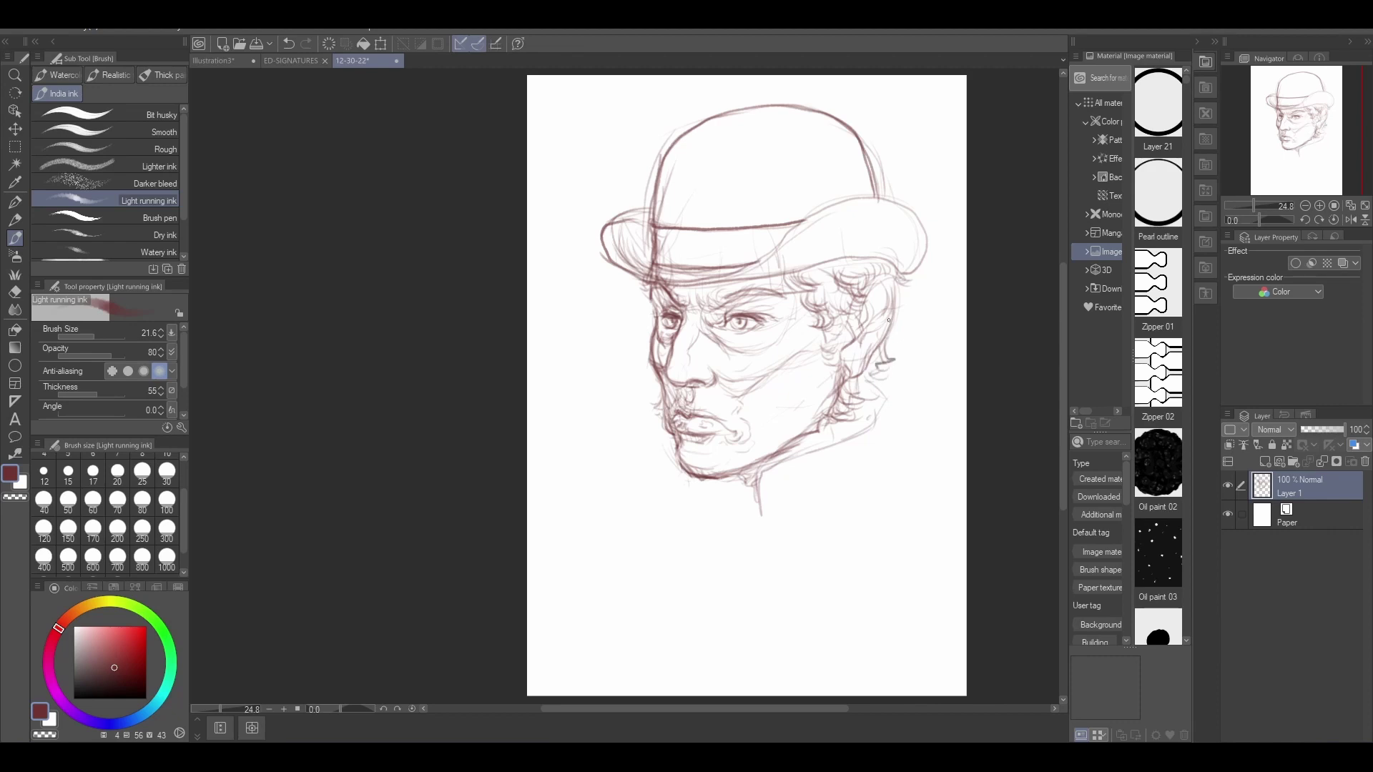
pyautogui.moveTo(671, 456)
pyautogui.mouseDown()
pyautogui.moveTo(667, 518)
pyautogui.moveTo(685, 528)
pyautogui.mouseUp()
pyautogui.moveTo(682, 315); pyautogui.dragTo(646, 287)
pyautogui.moveTo(695, 318)
pyautogui.mouseDown()
pyautogui.moveTo(738, 292)
pyautogui.moveTo(717, 296)
pyautogui.moveTo(751, 288)
pyautogui.moveTo(723, 308)
pyautogui.mouseUp()
pyautogui.moveTo(735, 305)
pyautogui.mouseDown()
pyautogui.moveTo(708, 320)
pyautogui.moveTo(708, 291)
pyautogui.moveTo(916, 276)
pyautogui.moveTo(922, 214)
pyautogui.moveTo(739, 266)
pyautogui.moveTo(614, 267)
pyautogui.moveTo(598, 230)
pyautogui.moveTo(651, 207)
pyautogui.mouseUp()
pyautogui.moveTo(873, 362); pyautogui.dragTo(888, 361)
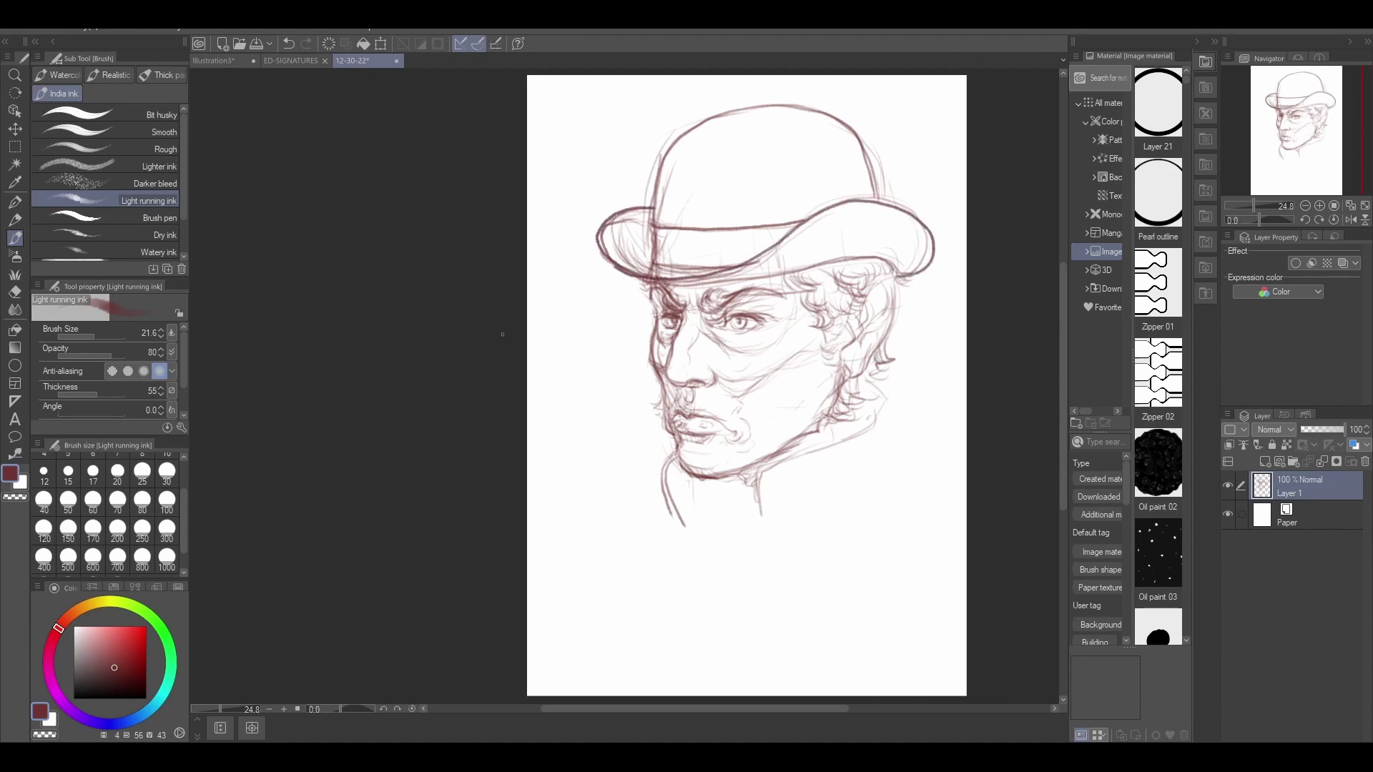
# - Shade the underside of the hat's brim and the crown with broad strokes, using a brush size of 143.6
pyautogui.click(102, 336)
pyautogui.moveTo(700, 276)
pyautogui.mouseDown()
pyautogui.moveTo(782, 243)
pyautogui.moveTo(919, 234)
pyautogui.moveTo(921, 254)
pyautogui.mouseUp()
pyautogui.moveTo(732, 273)
pyautogui.mouseDown()
pyautogui.moveTo(859, 213)
pyautogui.moveTo(784, 256)
pyautogui.moveTo(920, 236)
pyautogui.mouseUp()
pyautogui.moveTo(774, 258); pyautogui.dragTo(915, 236)
pyautogui.moveTo(103, 336); pyautogui.dragTo(107, 337)
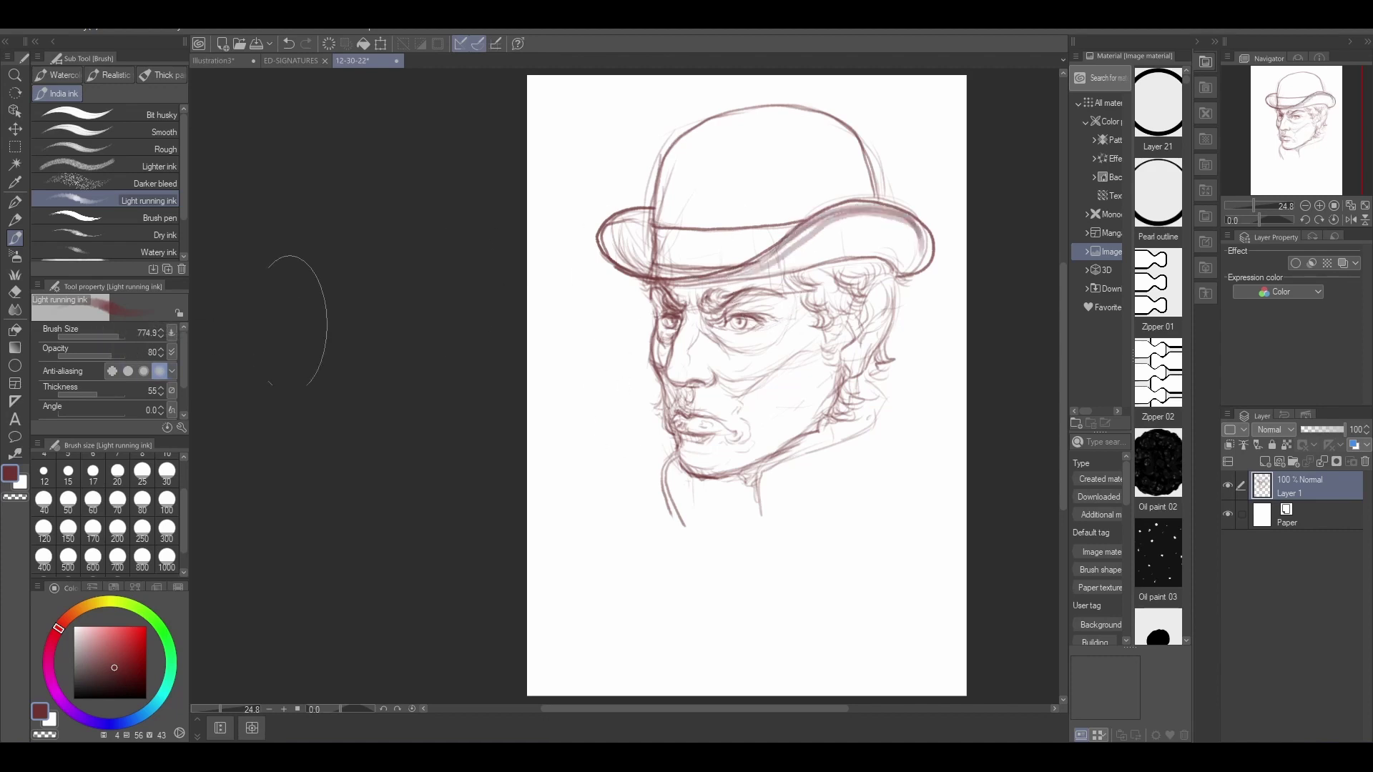
pyautogui.moveTo(754, 270)
pyautogui.mouseDown()
pyautogui.moveTo(906, 268)
pyautogui.moveTo(892, 243)
pyautogui.moveTo(780, 261)
pyautogui.moveTo(904, 264)
pyautogui.moveTo(828, 225)
pyautogui.moveTo(699, 273)
pyautogui.moveTo(664, 263)
pyautogui.moveTo(719, 271)
pyautogui.moveTo(640, 264)
pyautogui.moveTo(653, 231)
pyautogui.moveTo(639, 222)
pyautogui.moveTo(640, 268)
pyautogui.mouseUp()
pyautogui.moveTo(768, 265)
pyautogui.mouseDown()
pyautogui.moveTo(884, 250)
pyautogui.moveTo(801, 247)
pyautogui.mouseUp()
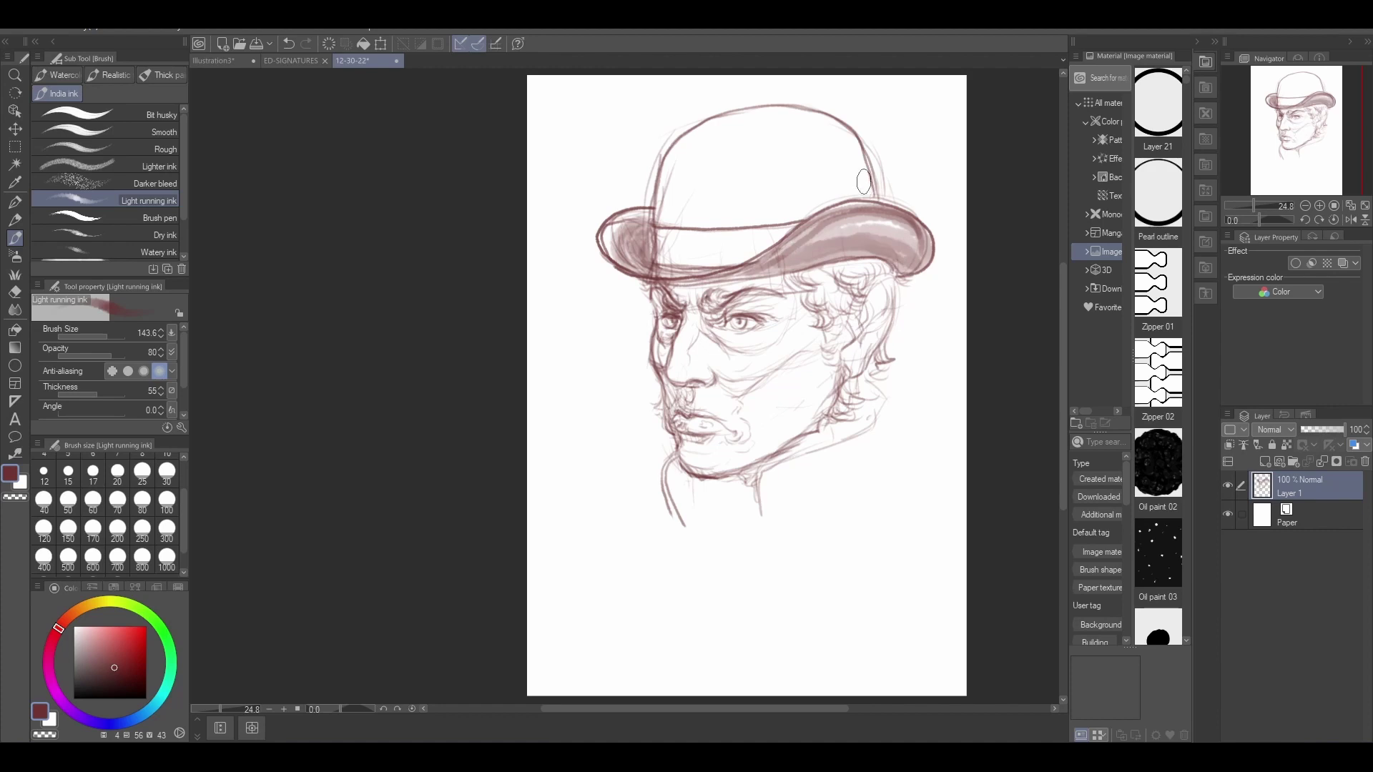
pyautogui.moveTo(848, 143)
pyautogui.mouseDown()
pyautogui.moveTo(787, 113)
pyautogui.moveTo(747, 115)
pyautogui.moveTo(830, 121)
pyautogui.moveTo(782, 153)
pyautogui.moveTo(825, 151)
pyautogui.moveTo(864, 182)
pyautogui.moveTo(765, 213)
pyautogui.moveTo(852, 165)
pyautogui.moveTo(807, 190)
pyautogui.moveTo(777, 184)
pyautogui.moveTo(796, 168)
pyautogui.moveTo(778, 208)
pyautogui.moveTo(862, 190)
pyautogui.moveTo(817, 189)
pyautogui.mouseUp()
pyautogui.moveTo(905, 269)
pyautogui.mouseDown()
pyautogui.moveTo(887, 215)
pyautogui.moveTo(788, 256)
pyautogui.moveTo(774, 213)
pyautogui.moveTo(665, 218)
pyautogui.moveTo(658, 206)
pyautogui.moveTo(684, 141)
pyautogui.moveTo(667, 184)
pyautogui.moveTo(695, 180)
pyautogui.moveTo(697, 217)
pyautogui.moveTo(817, 209)
pyautogui.moveTo(853, 165)
pyautogui.mouseUp()
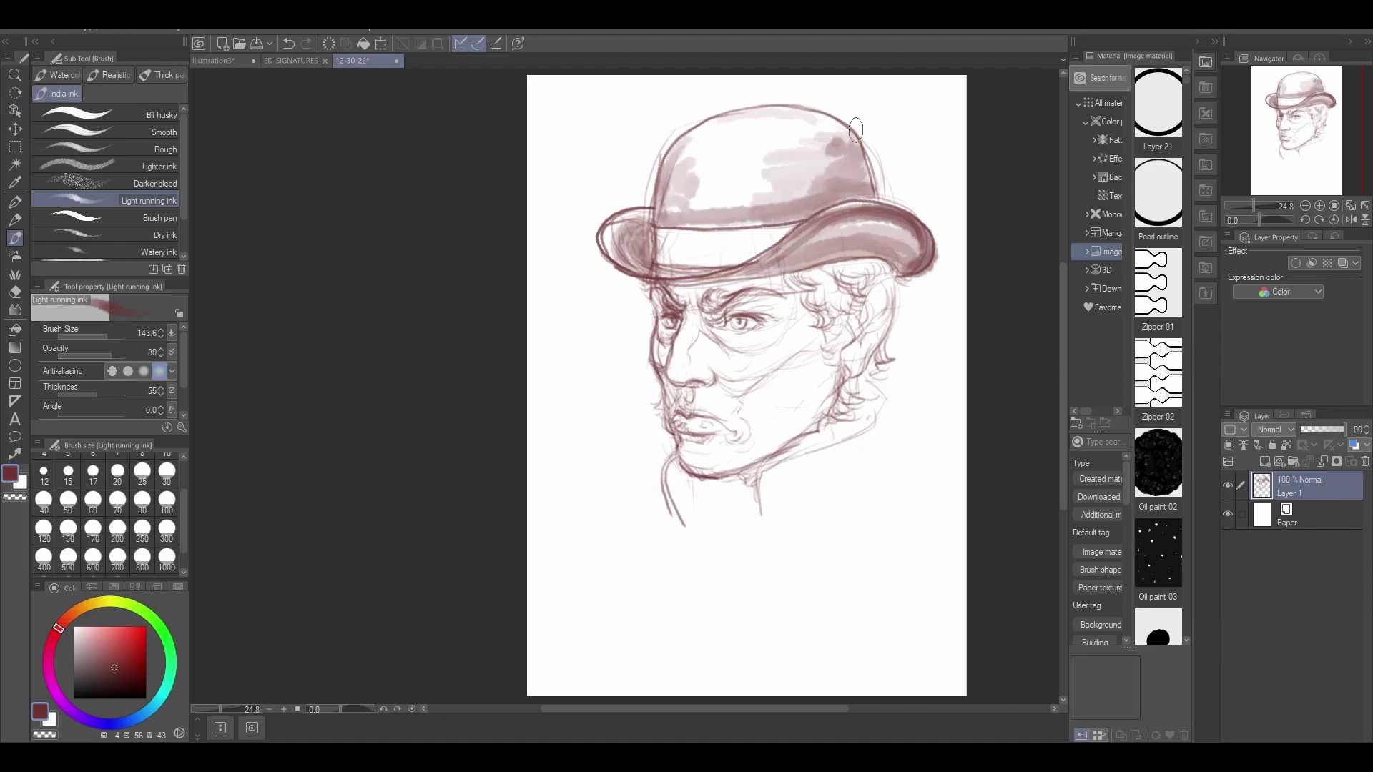
# - Shade the side hair, cheek and jaw, and deepen the shadows on the hat's brim and crown
pyautogui.moveTo(905, 250)
pyautogui.mouseDown()
pyautogui.moveTo(725, 281)
pyautogui.moveTo(550, 242)
pyautogui.moveTo(667, 298)
pyautogui.moveTo(814, 279)
pyautogui.moveTo(846, 300)
pyautogui.moveTo(838, 322)
pyautogui.moveTo(890, 354)
pyautogui.moveTo(843, 343)
pyautogui.moveTo(845, 279)
pyautogui.moveTo(786, 377)
pyautogui.moveTo(777, 365)
pyautogui.moveTo(691, 398)
pyautogui.moveTo(741, 413)
pyautogui.moveTo(732, 449)
pyautogui.moveTo(690, 434)
pyautogui.moveTo(774, 441)
pyautogui.moveTo(744, 461)
pyautogui.mouseUp()
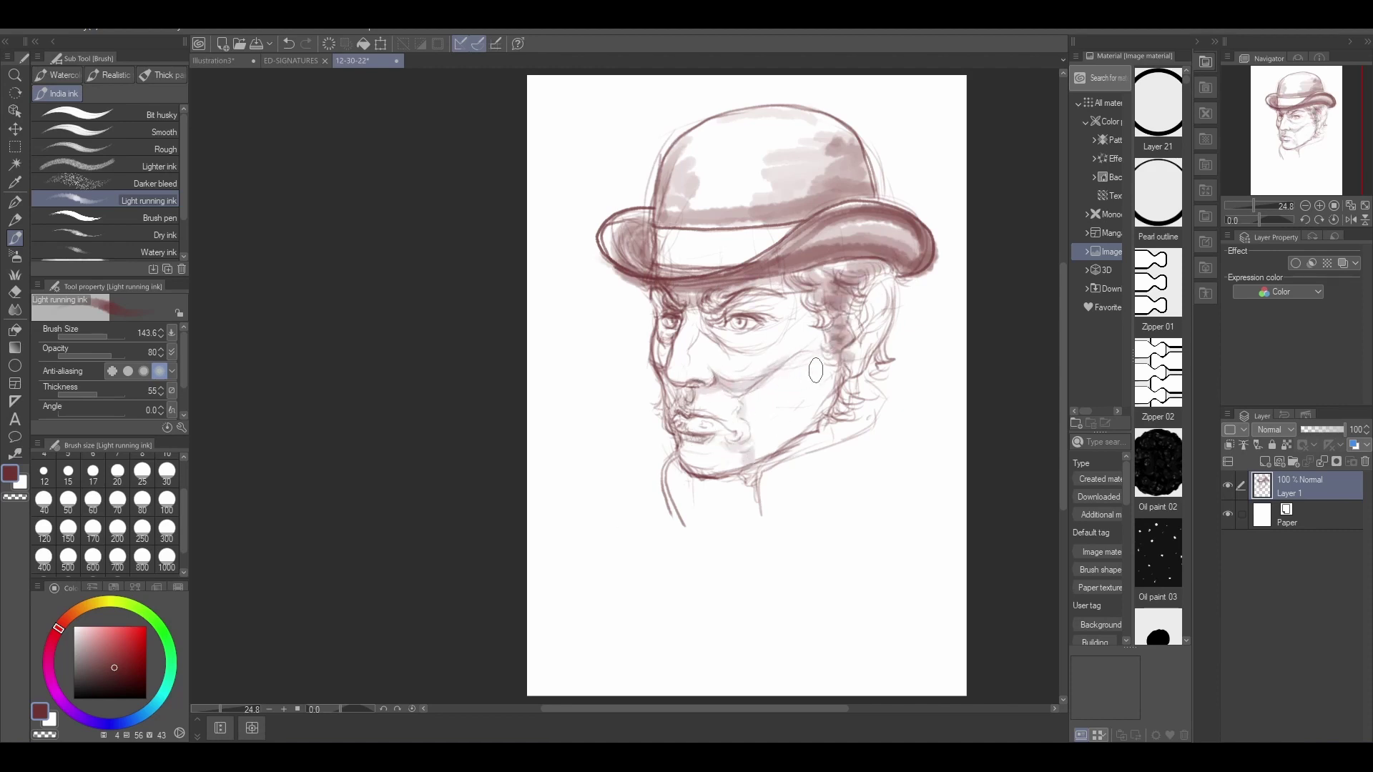
pyautogui.moveTo(792, 322)
pyautogui.mouseDown()
pyautogui.moveTo(761, 461)
pyautogui.moveTo(769, 414)
pyautogui.moveTo(815, 361)
pyautogui.moveTo(797, 286)
pyautogui.moveTo(819, 315)
pyautogui.mouseUp()
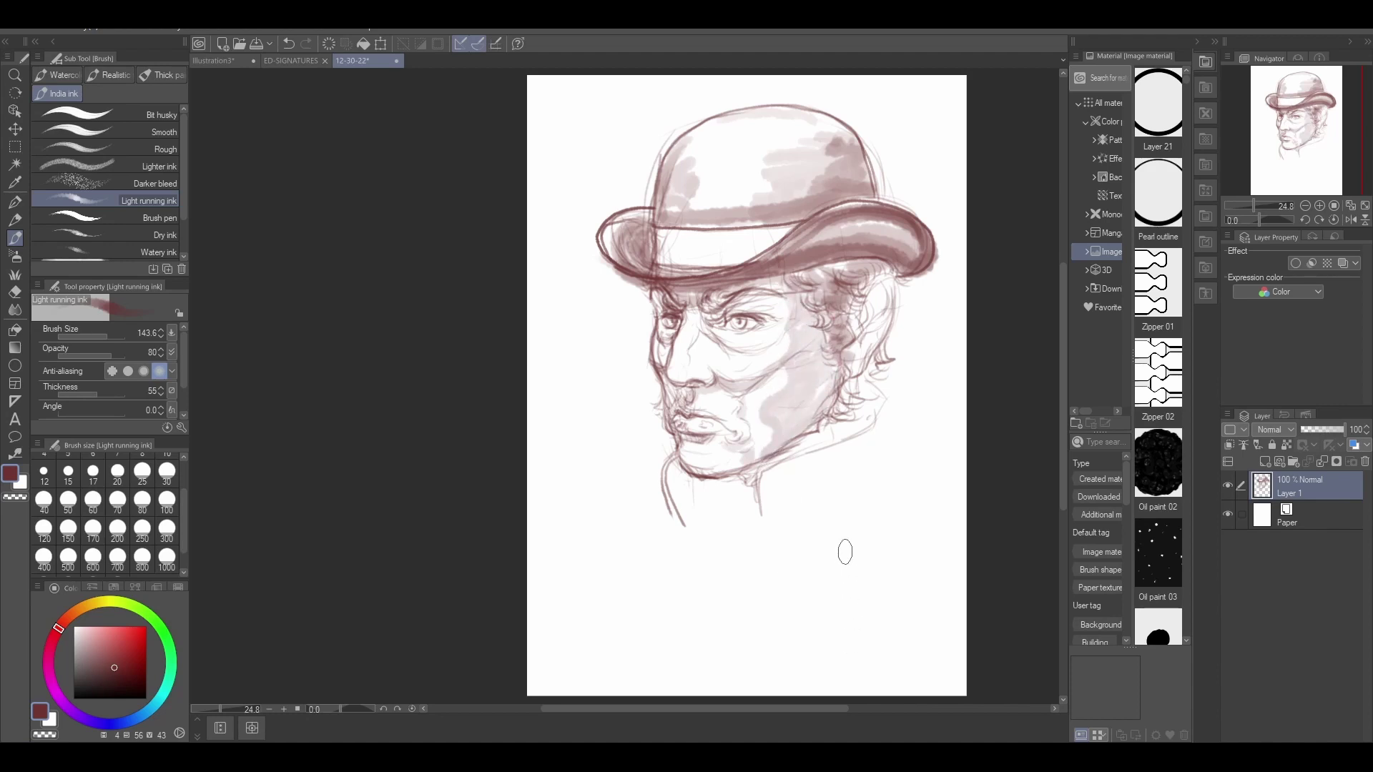
pyautogui.moveTo(913, 262)
pyautogui.mouseDown()
pyautogui.moveTo(788, 259)
pyautogui.moveTo(844, 224)
pyautogui.moveTo(908, 231)
pyautogui.moveTo(811, 230)
pyautogui.moveTo(679, 279)
pyautogui.moveTo(647, 233)
pyautogui.moveTo(635, 261)
pyautogui.moveTo(663, 214)
pyautogui.moveTo(755, 218)
pyautogui.moveTo(851, 191)
pyautogui.moveTo(849, 174)
pyautogui.moveTo(865, 175)
pyautogui.moveTo(838, 126)
pyautogui.mouseUp()
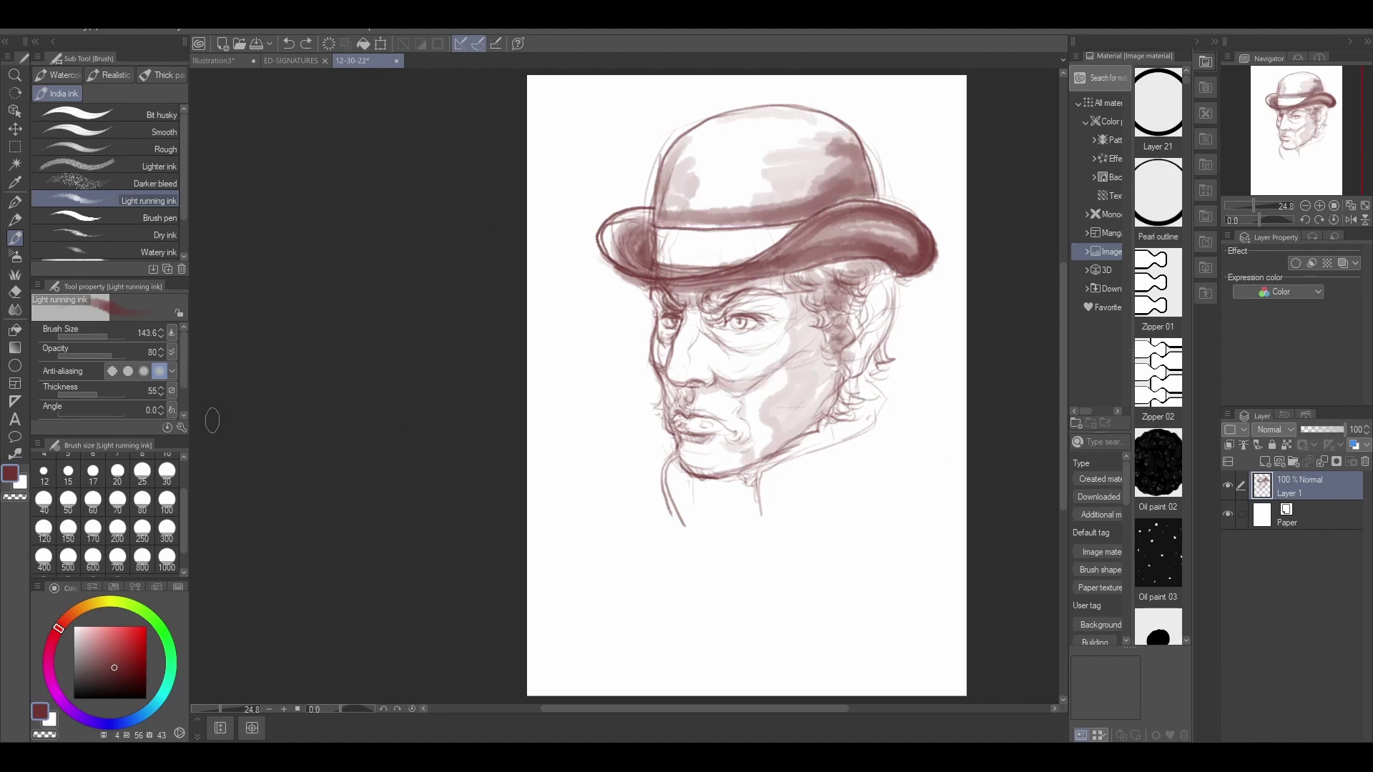
# - Set the brush to size 17.5 and opacity 100, and redraw the raised collar's outline from the nape to the throat
pyautogui.click(89, 336)
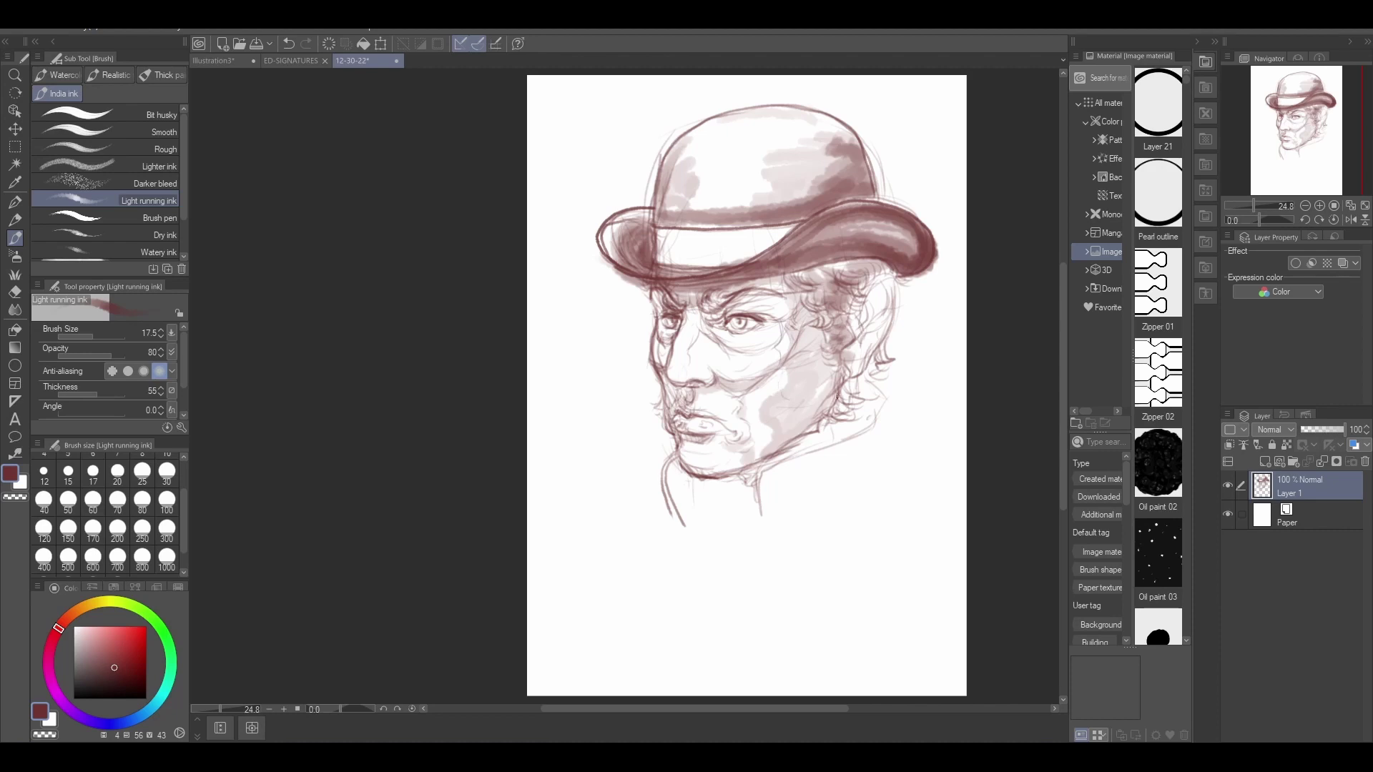
pyautogui.moveTo(837, 397)
pyautogui.mouseDown()
pyautogui.moveTo(753, 463)
pyautogui.moveTo(846, 407)
pyautogui.mouseUp()
pyautogui.moveTo(112, 354); pyautogui.dragTo(129, 355)
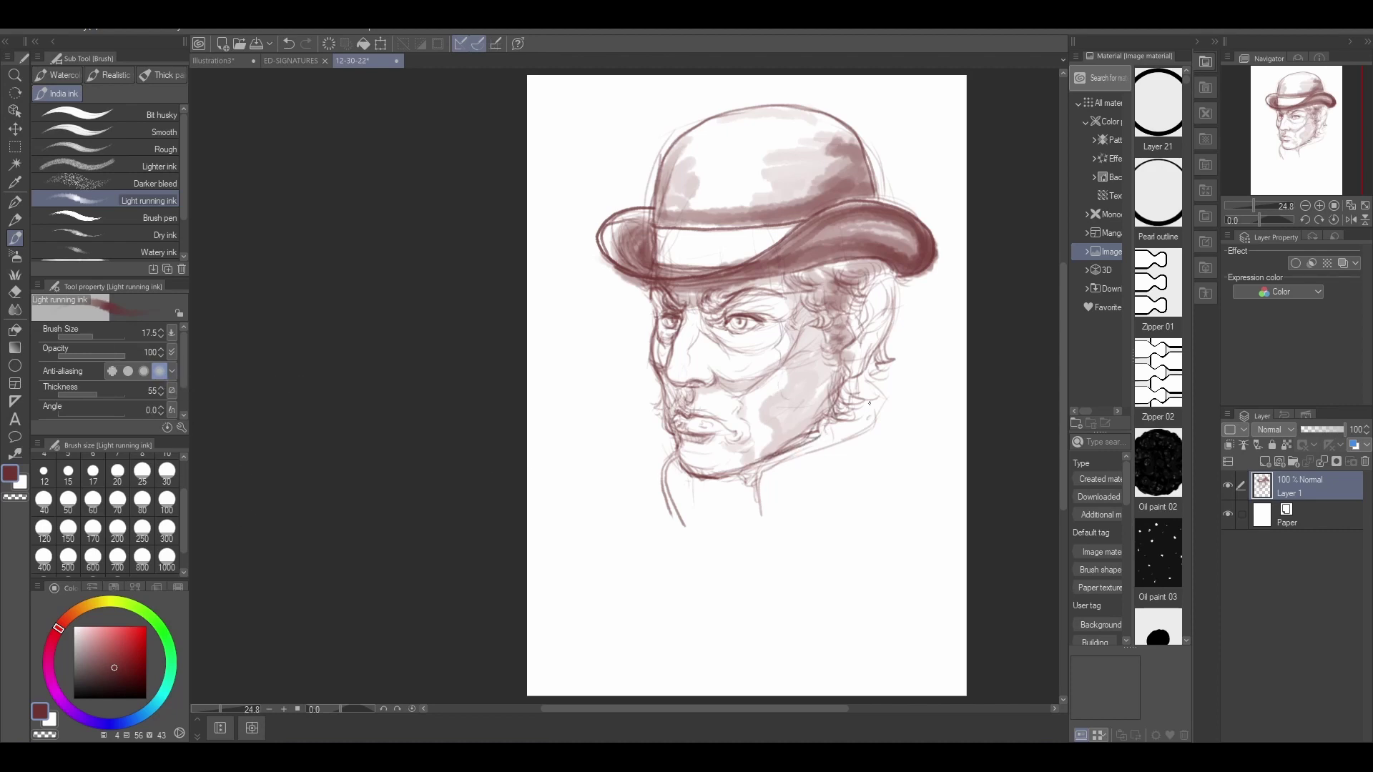
pyautogui.moveTo(871, 372)
pyautogui.mouseDown()
pyautogui.moveTo(869, 414)
pyautogui.moveTo(761, 468)
pyautogui.mouseUp()
pyautogui.hotkey('ctrl', 'z')
pyautogui.moveTo(881, 390)
pyautogui.mouseDown()
pyautogui.moveTo(861, 429)
pyautogui.moveTo(758, 472)
pyautogui.moveTo(763, 526)
pyautogui.mouseUp()
pyautogui.moveTo(661, 450); pyautogui.dragTo(686, 528)
pyautogui.moveTo(880, 402)
pyautogui.mouseDown()
pyautogui.moveTo(865, 432)
pyautogui.moveTo(778, 462)
pyautogui.moveTo(758, 482)
pyautogui.moveTo(764, 527)
pyautogui.mouseUp()
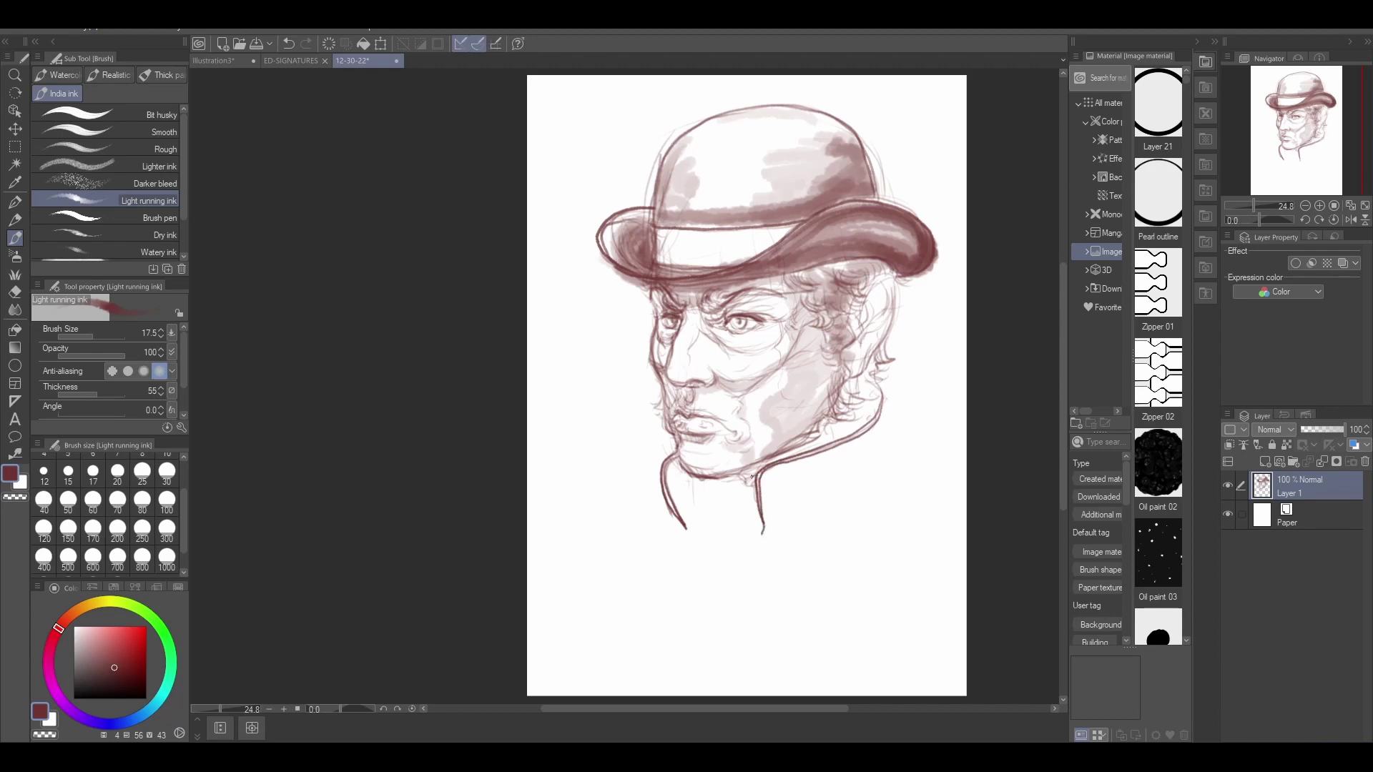
# - Add throat lines below the chin and firm up the jaw, nape and ear contours
pyautogui.moveTo(752, 477)
pyautogui.mouseDown()
pyautogui.moveTo(722, 482)
pyautogui.moveTo(725, 502)
pyautogui.moveTo(757, 472)
pyautogui.mouseUp()
pyautogui.moveTo(819, 439); pyautogui.dragTo(858, 423)
pyautogui.moveTo(859, 325); pyautogui.dragTo(864, 300)
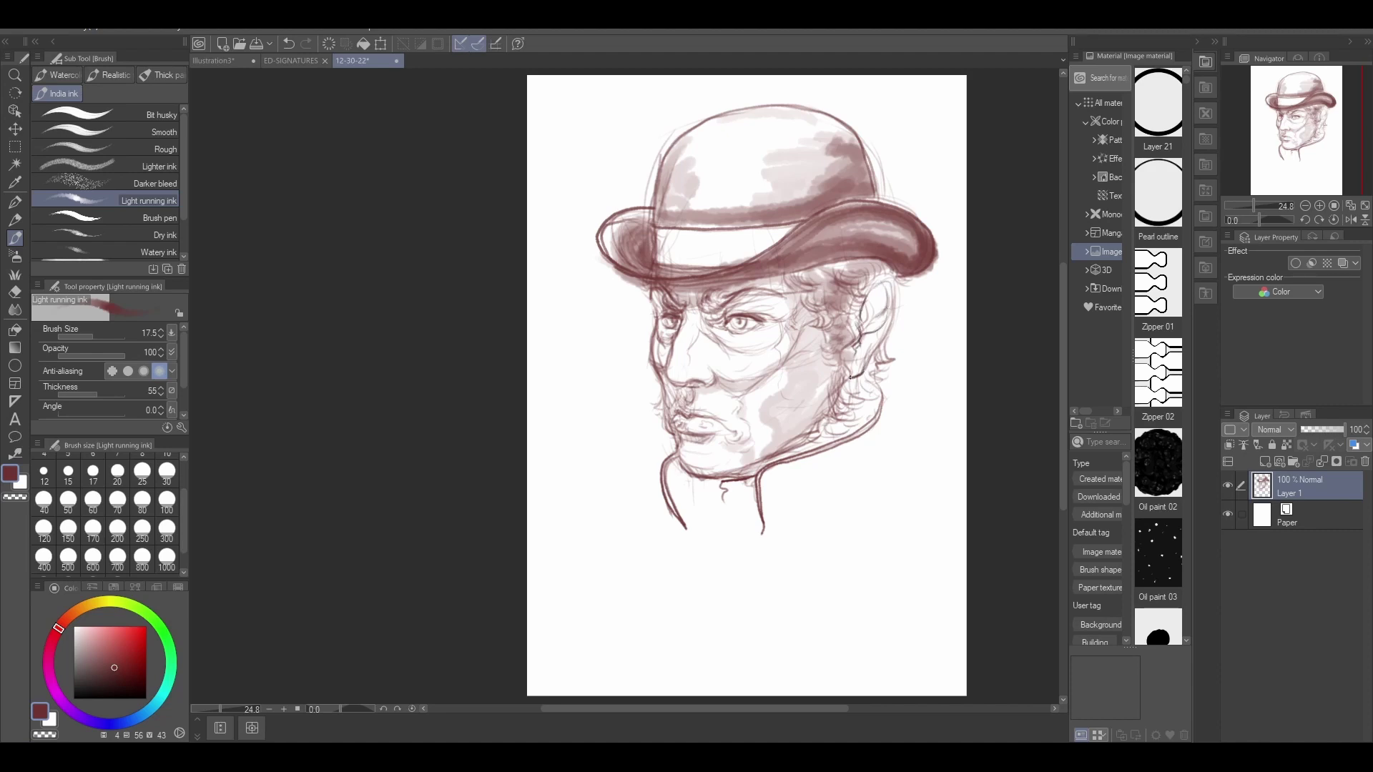
# - Darken the curly hair, sideburn and nape with a brush size of 15.7, and touch up the line under the brim
pyautogui.moveTo(857, 349); pyautogui.dragTo(849, 405)
pyautogui.moveTo(101, 336); pyautogui.dragTo(109, 336)
pyautogui.moveTo(848, 382)
pyautogui.mouseDown()
pyautogui.moveTo(852, 410)
pyautogui.moveTo(861, 383)
pyautogui.moveTo(851, 395)
pyautogui.moveTo(844, 341)
pyautogui.moveTo(857, 275)
pyautogui.moveTo(831, 276)
pyautogui.moveTo(858, 265)
pyautogui.mouseUp()
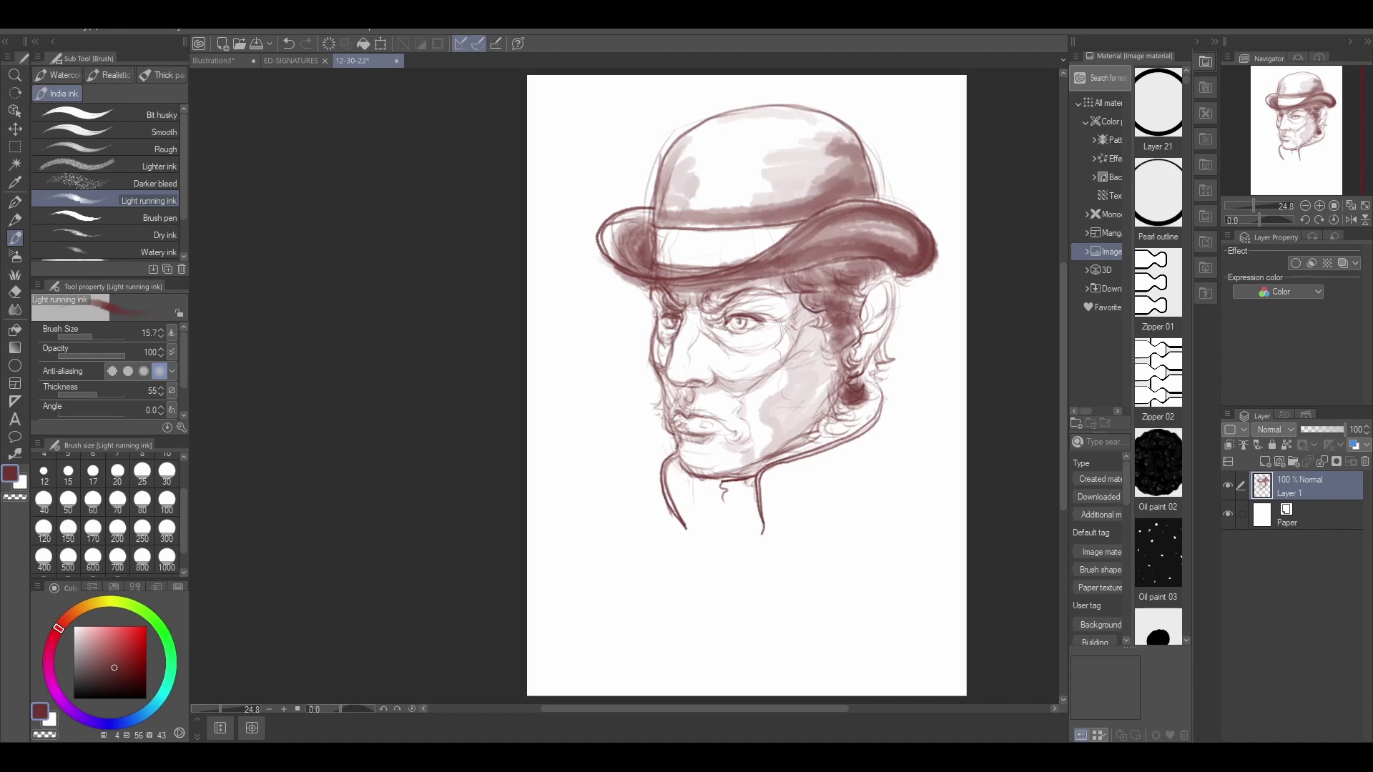
pyautogui.moveTo(823, 313)
pyautogui.mouseDown()
pyautogui.moveTo(833, 348)
pyautogui.moveTo(839, 337)
pyautogui.moveTo(866, 389)
pyautogui.moveTo(854, 387)
pyautogui.moveTo(866, 373)
pyautogui.moveTo(833, 426)
pyautogui.mouseUp()
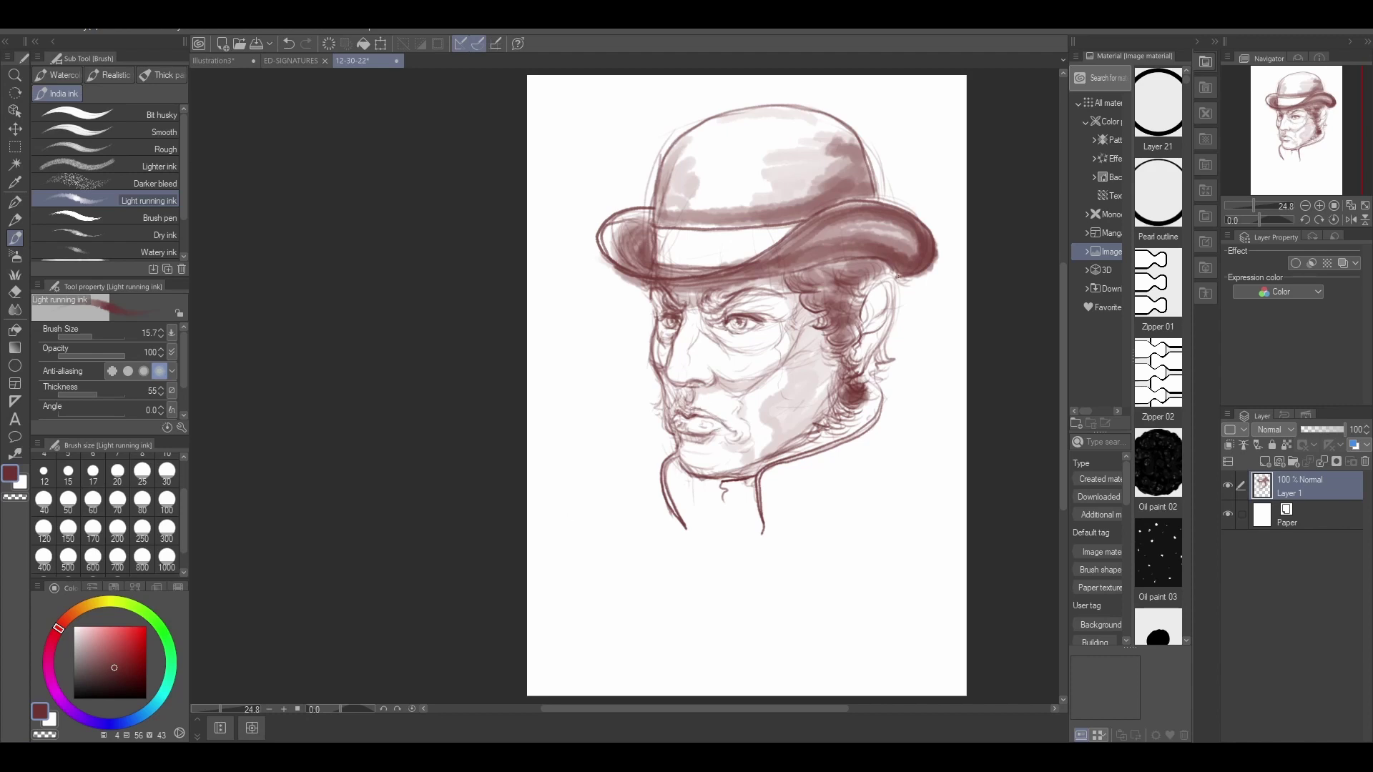
pyautogui.moveTo(864, 255)
pyautogui.mouseDown()
pyautogui.moveTo(794, 273)
pyautogui.moveTo(612, 276)
pyautogui.mouseUp()
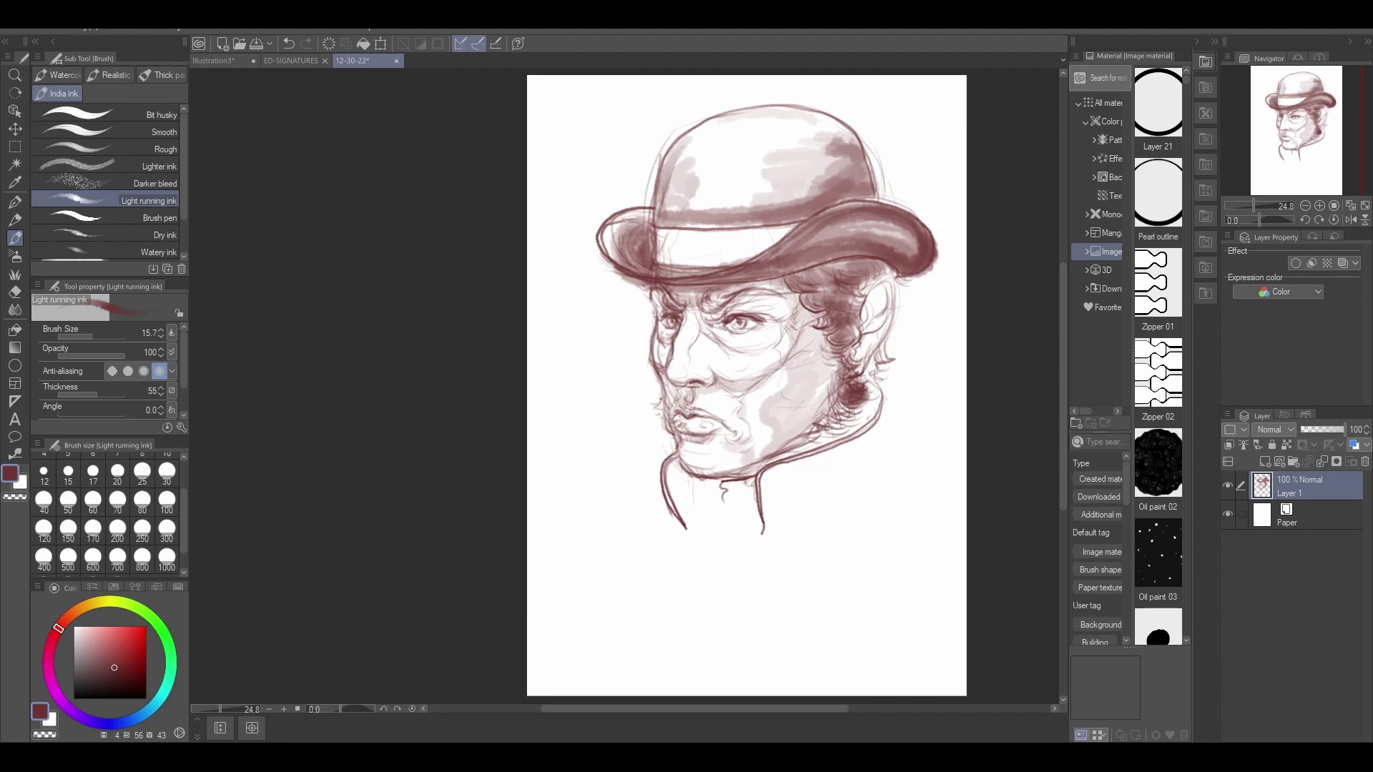
# - Flip the portrait drawing horizontally again and shift it slightly down and to the left on the page
pyautogui.click(41, 29)
pyautogui.moveTo(202, 386)
pyautogui.click(318, 521)
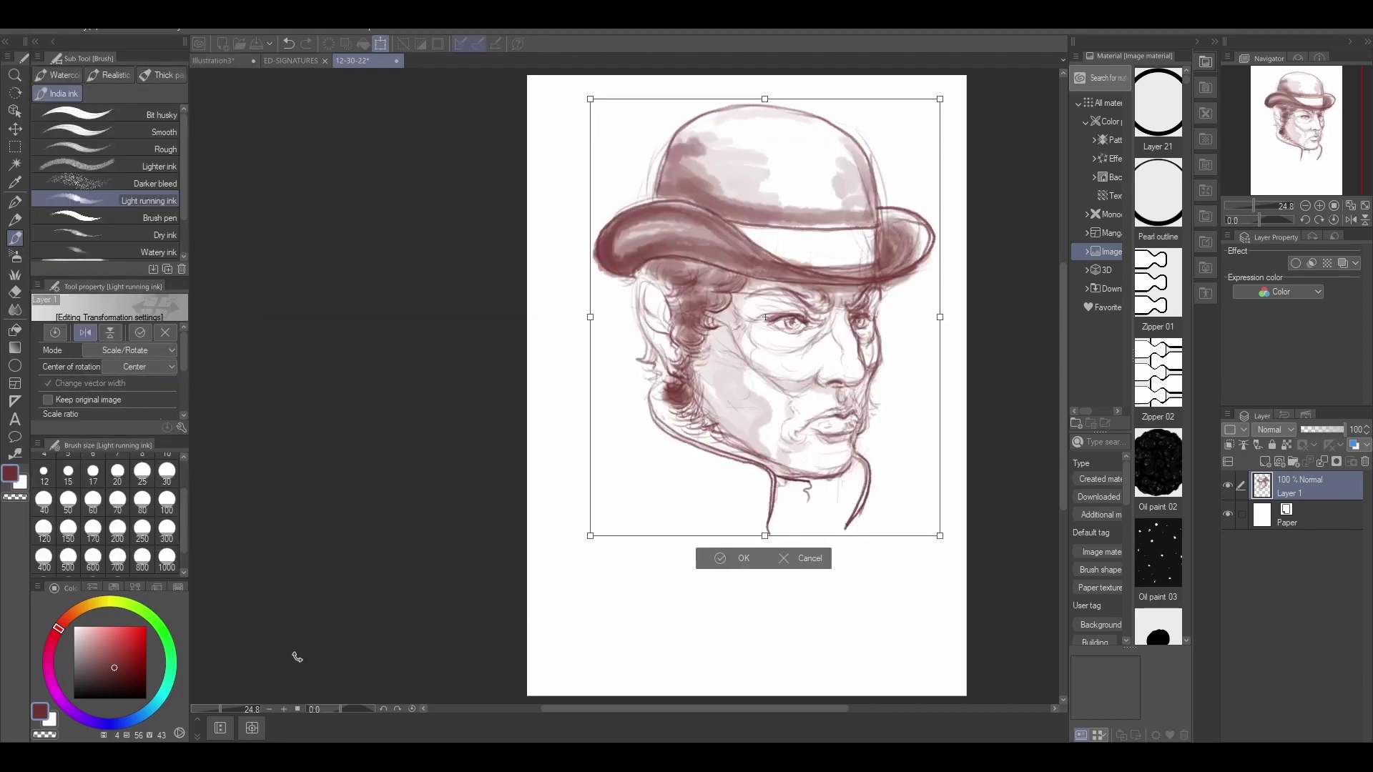
pyautogui.moveTo(864, 324); pyautogui.dragTo(836, 339)
pyautogui.click(721, 577)
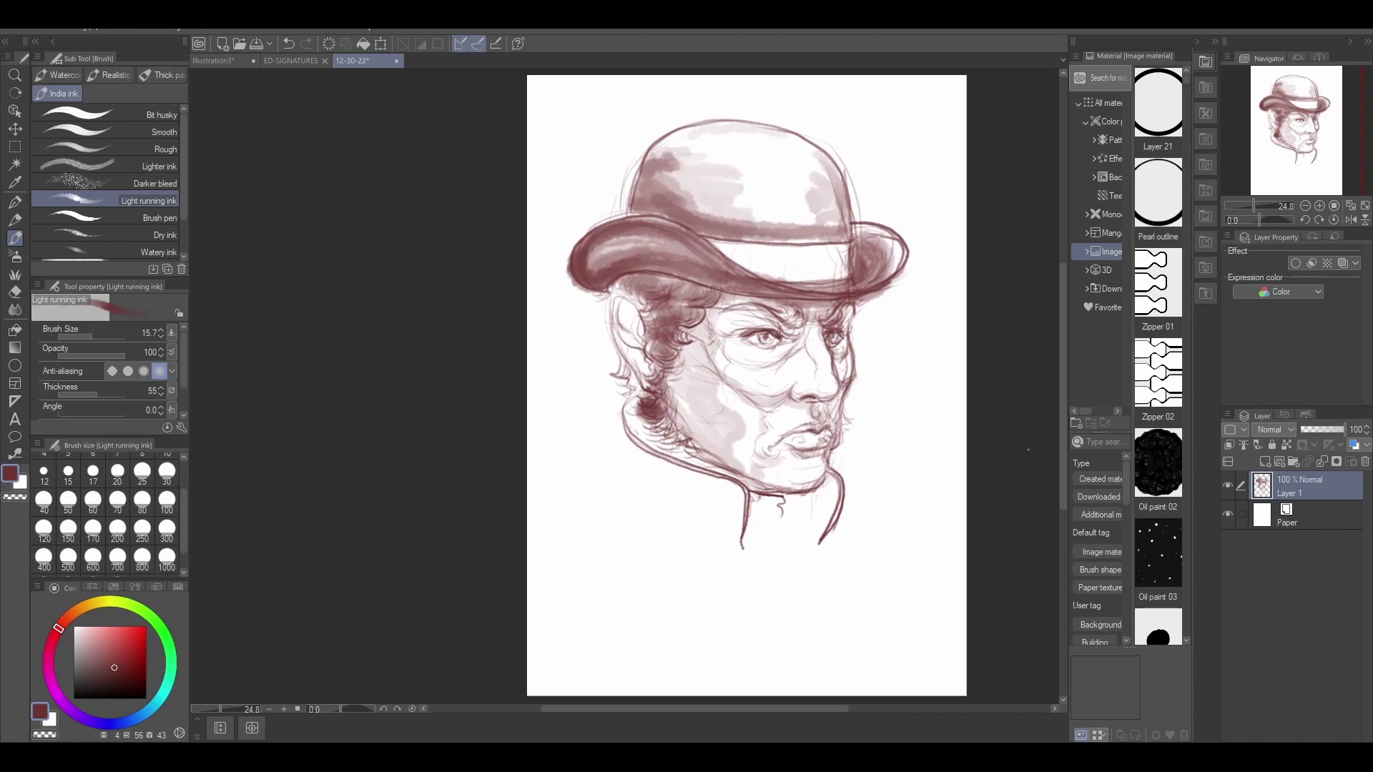
# - Clean up around the hat brim with the Hard eraser and refine the far eye and brow beneath it
pyautogui.press('e')
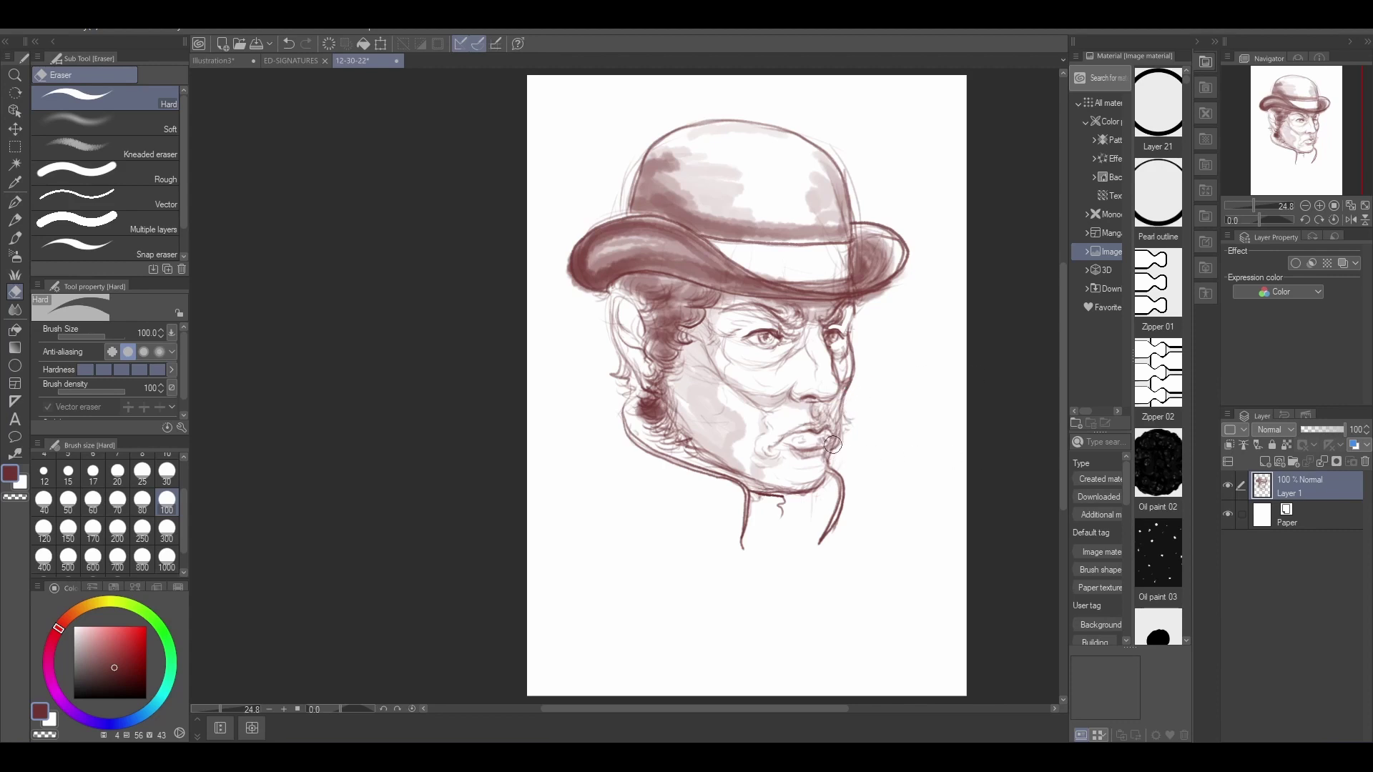
pyautogui.moveTo(904, 246)
pyautogui.mouseDown()
pyautogui.moveTo(878, 298)
pyautogui.moveTo(714, 295)
pyautogui.mouseUp()
pyautogui.moveTo(822, 325); pyautogui.dragTo(848, 314)
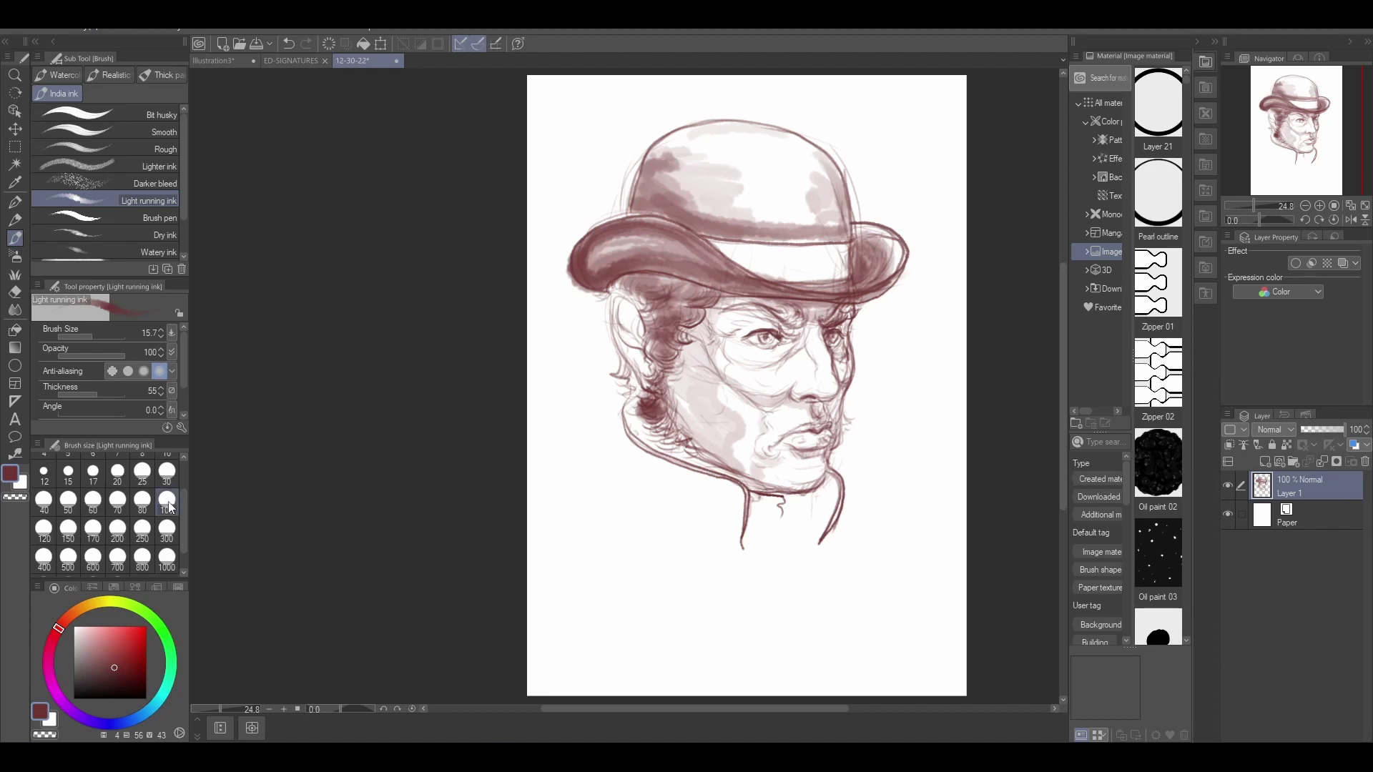
# - Add curly whiskers along the jaw and far cheek, and darken the eyebrows and the hair under the brim
pyautogui.moveTo(675, 387)
pyautogui.mouseDown()
pyautogui.moveTo(667, 432)
pyautogui.moveTo(682, 430)
pyautogui.moveTo(697, 454)
pyautogui.mouseUp()
pyautogui.moveTo(842, 415); pyautogui.dragTo(826, 481)
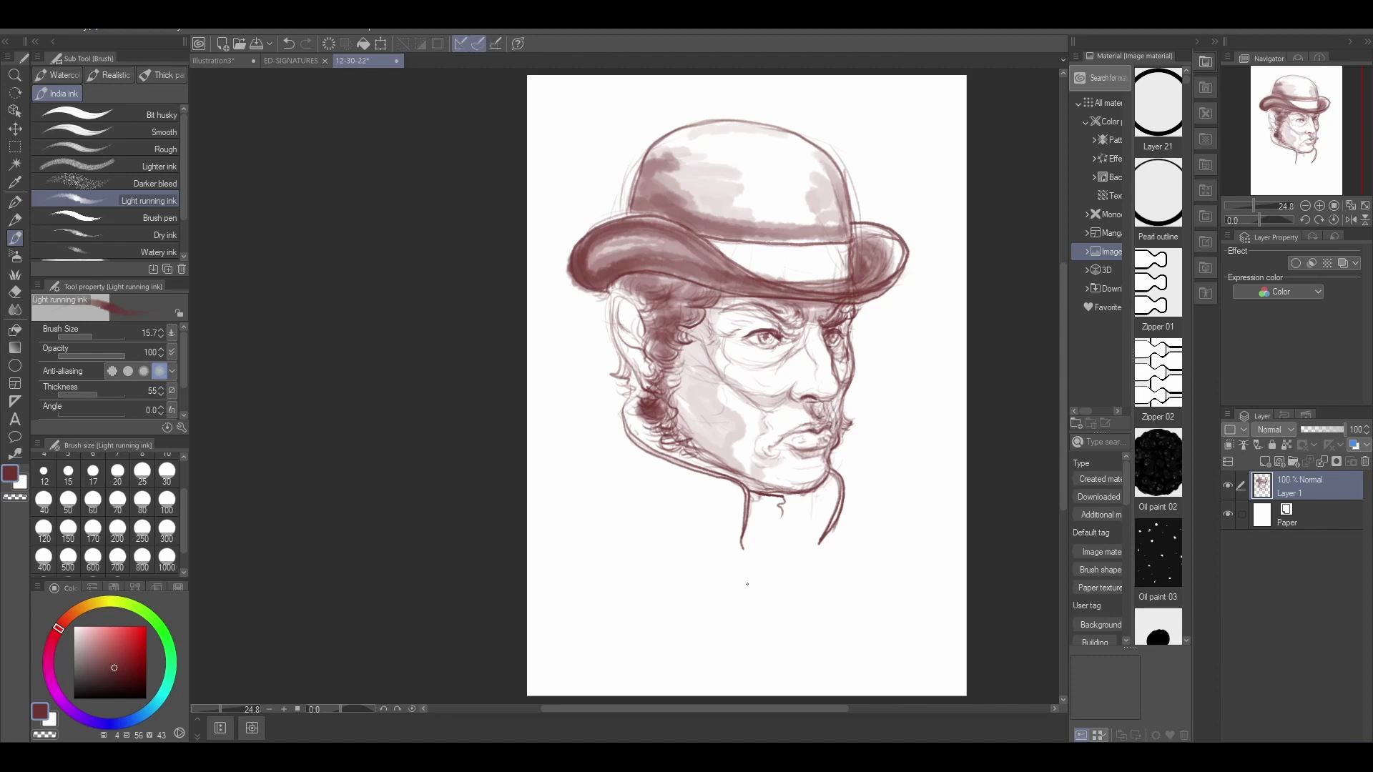
pyautogui.moveTo(782, 323); pyautogui.dragTo(833, 327)
pyautogui.moveTo(719, 300)
pyautogui.mouseDown()
pyautogui.moveTo(683, 313)
pyautogui.moveTo(697, 319)
pyautogui.mouseUp()
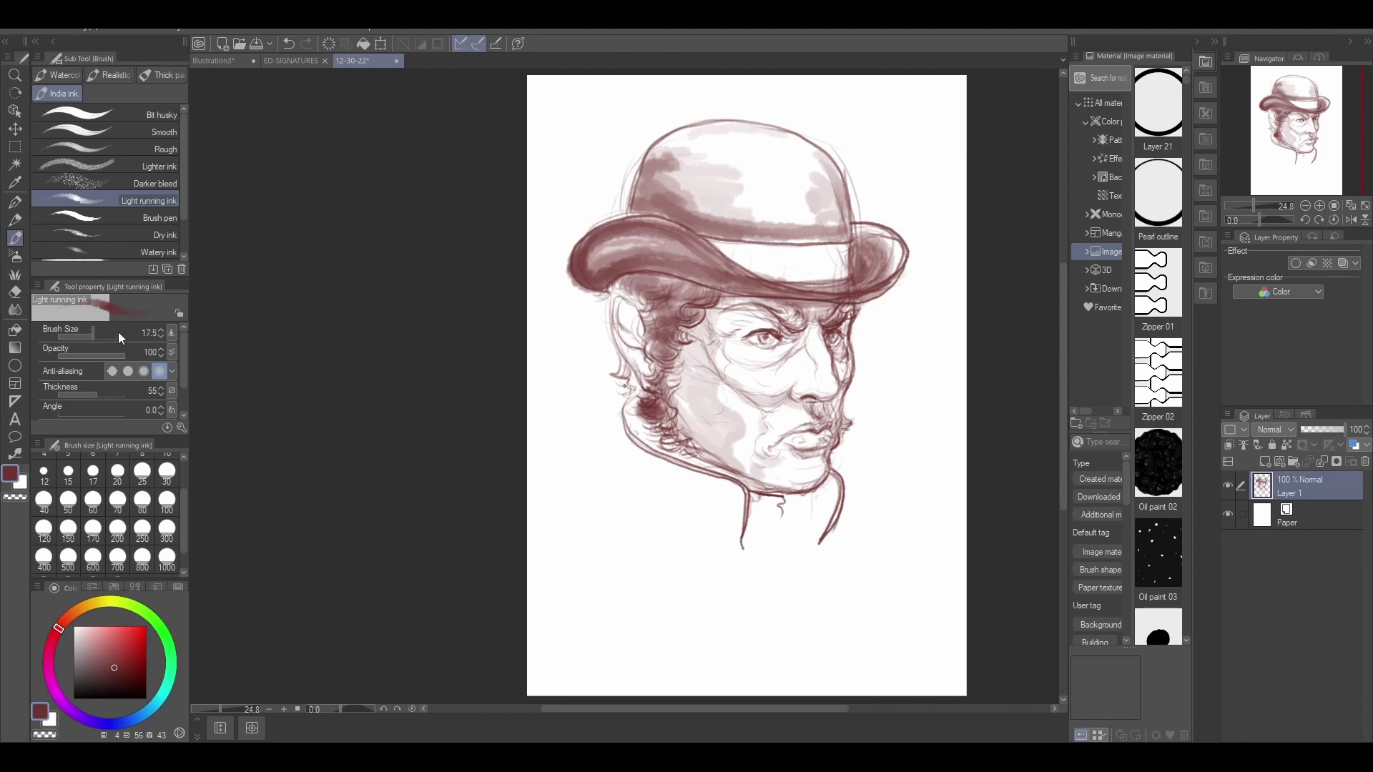
# - Thicken the nape hair, the sideburn and the whiskers on the far cheek with darker strokes
pyautogui.moveTo(628, 368); pyautogui.dragTo(619, 391)
pyautogui.moveTo(842, 424); pyautogui.dragTo(852, 421)
pyautogui.moveTo(672, 410)
pyautogui.mouseDown()
pyautogui.moveTo(647, 437)
pyautogui.moveTo(664, 449)
pyautogui.mouseUp()
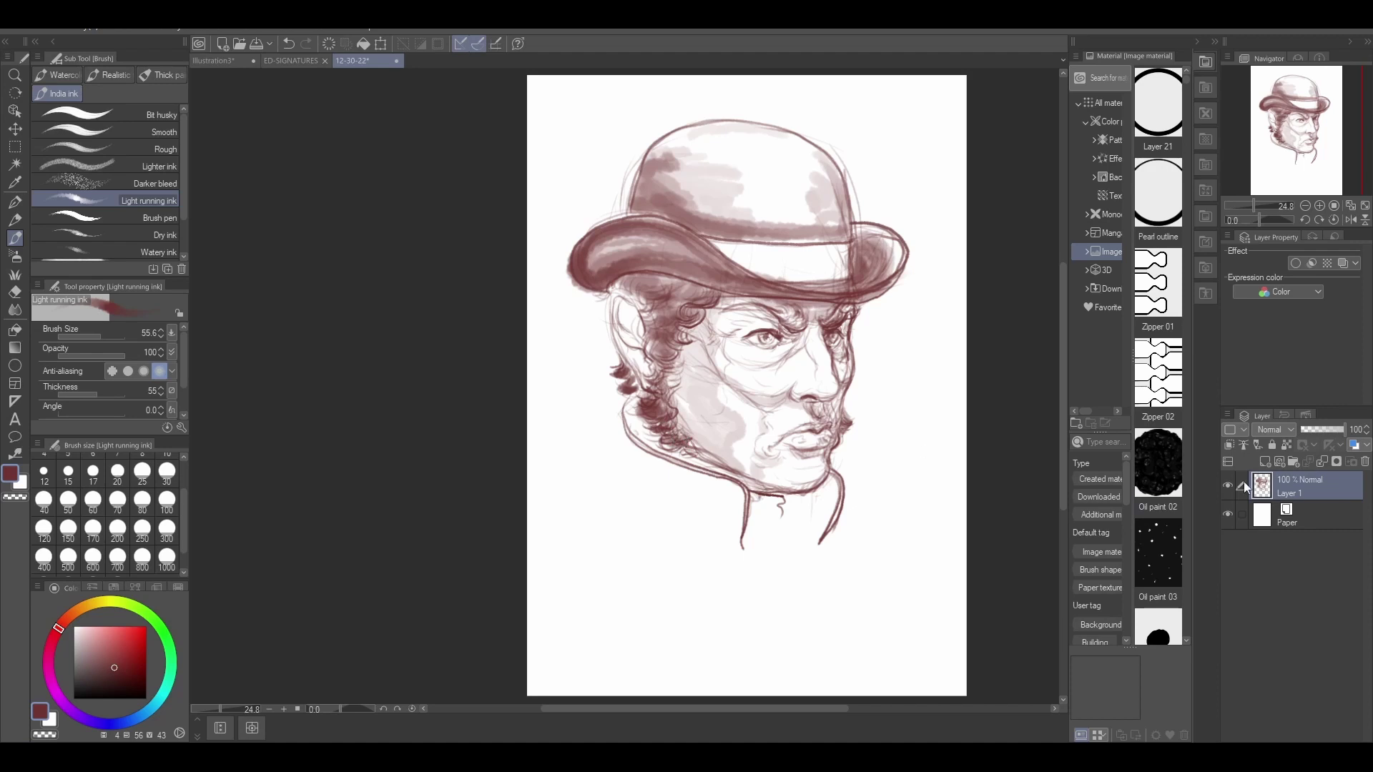
# - Set the brush size to 100 and fill both sides of the raised collar with dark tone
pyautogui.click(167, 502)
pyautogui.moveTo(829, 479)
pyautogui.mouseDown()
pyautogui.moveTo(819, 527)
pyautogui.moveTo(834, 487)
pyautogui.moveTo(811, 532)
pyautogui.mouseUp()
pyautogui.moveTo(755, 497); pyautogui.dragTo(748, 541)
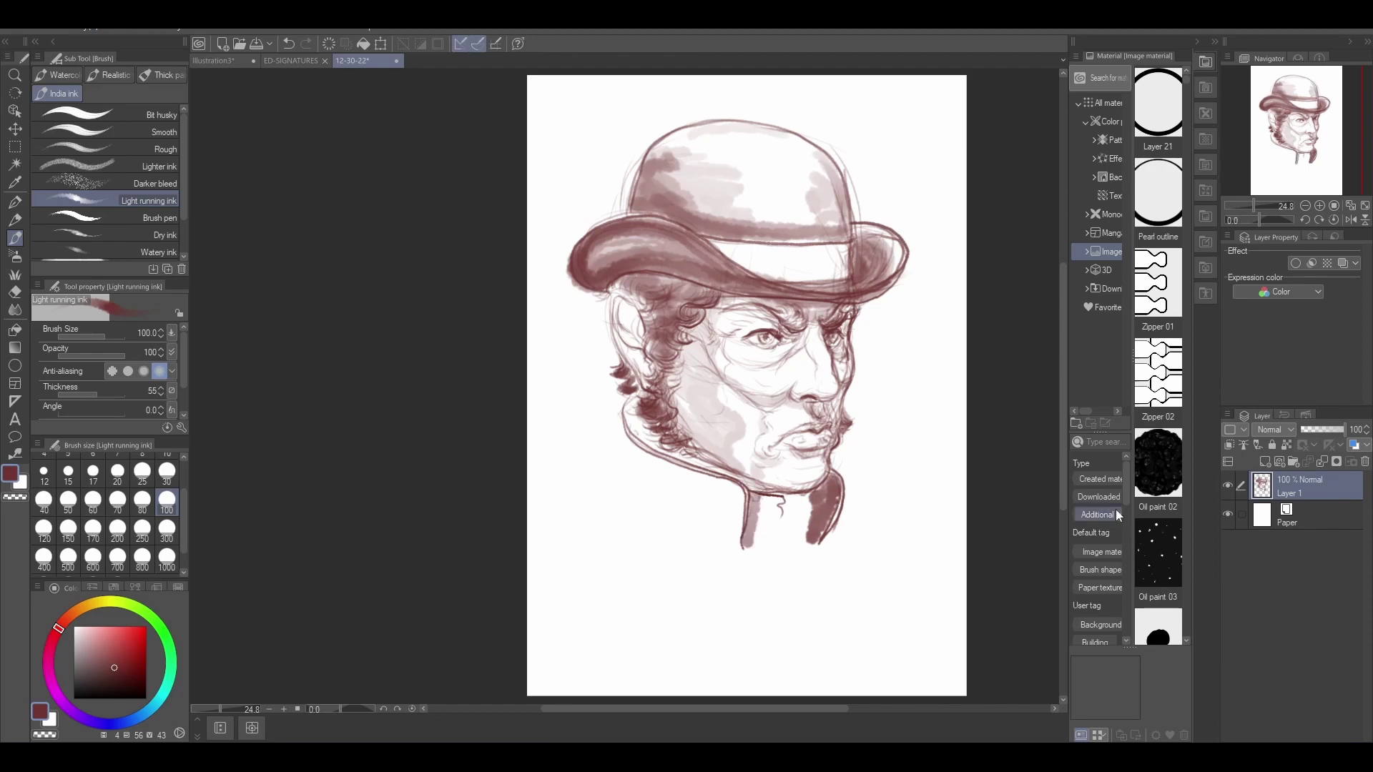
# - Set the brush size to 20, sketch a ruffled cravat with collar tips below the chin, and touch up the temple hair
pyautogui.click(118, 471)
pyautogui.moveTo(808, 494)
pyautogui.mouseDown()
pyautogui.moveTo(805, 541)
pyautogui.moveTo(795, 497)
pyautogui.moveTo(806, 507)
pyautogui.moveTo(768, 508)
pyautogui.moveTo(762, 540)
pyautogui.moveTo(772, 548)
pyautogui.moveTo(796, 520)
pyautogui.moveTo(788, 543)
pyautogui.moveTo(764, 533)
pyautogui.moveTo(803, 557)
pyautogui.moveTo(777, 549)
pyautogui.moveTo(780, 572)
pyautogui.moveTo(807, 560)
pyautogui.moveTo(762, 567)
pyautogui.mouseUp()
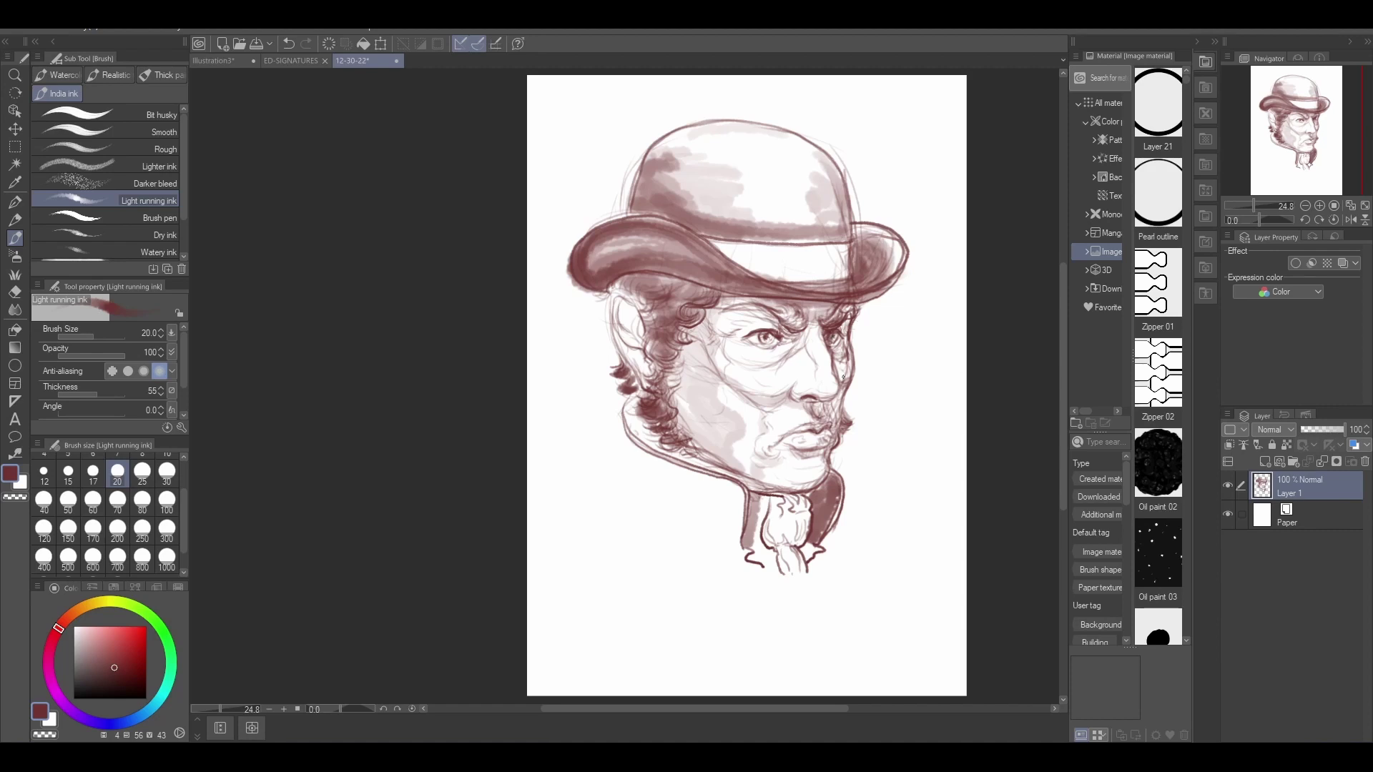
pyautogui.moveTo(721, 340); pyautogui.dragTo(699, 328)
# - Set the brush size to 100 and darken the brim's lower edge and the front side of the hat's crown
pyautogui.click(166, 504)
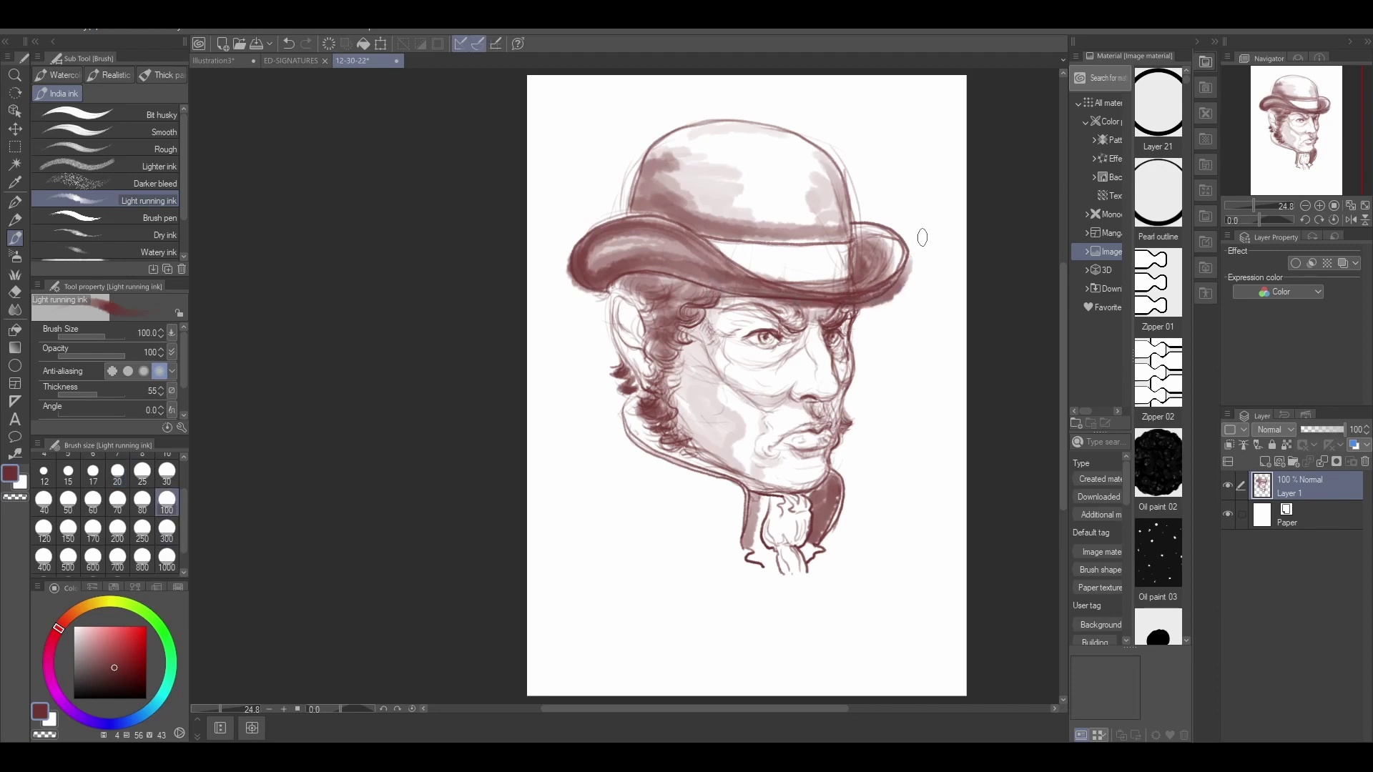
pyautogui.moveTo(907, 255)
pyautogui.mouseDown()
pyautogui.moveTo(867, 304)
pyautogui.moveTo(683, 290)
pyautogui.mouseUp()
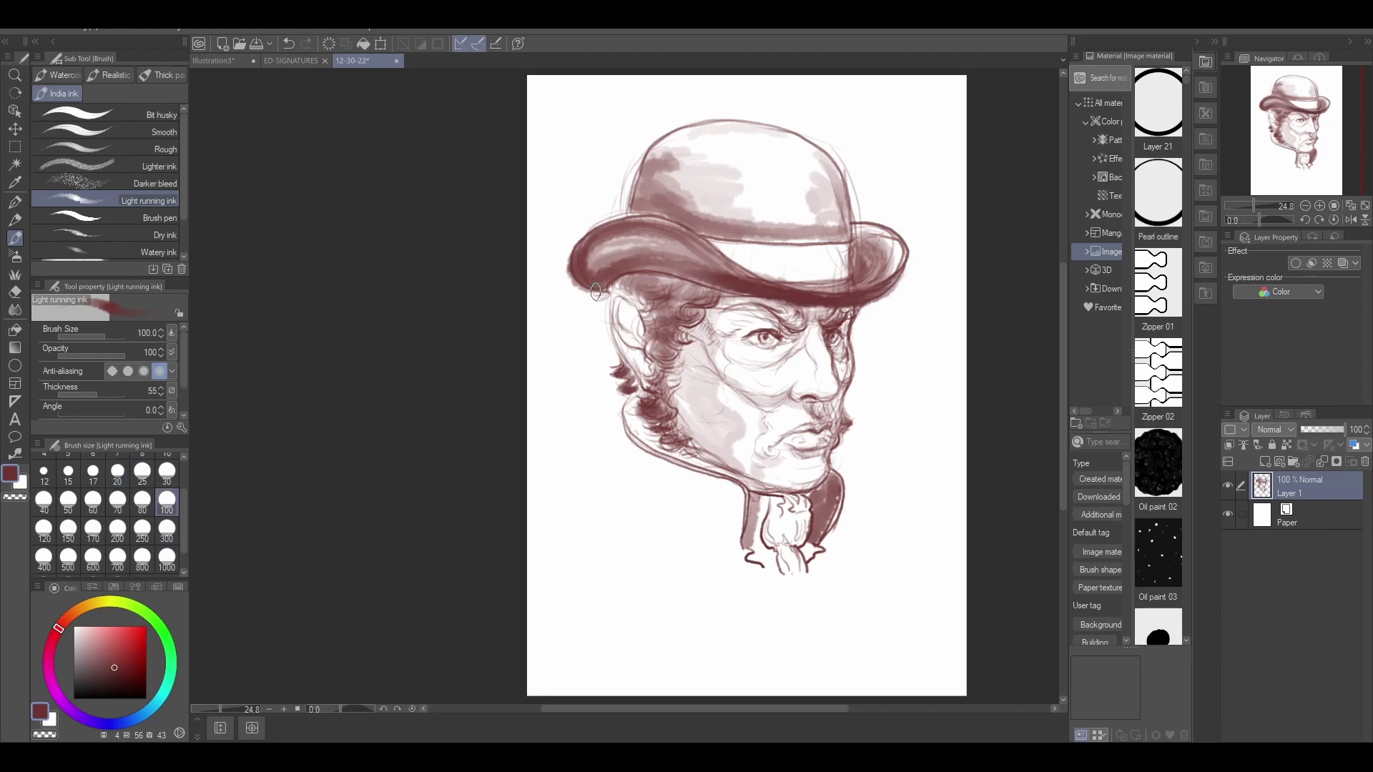
pyautogui.moveTo(841, 217); pyautogui.dragTo(837, 183)
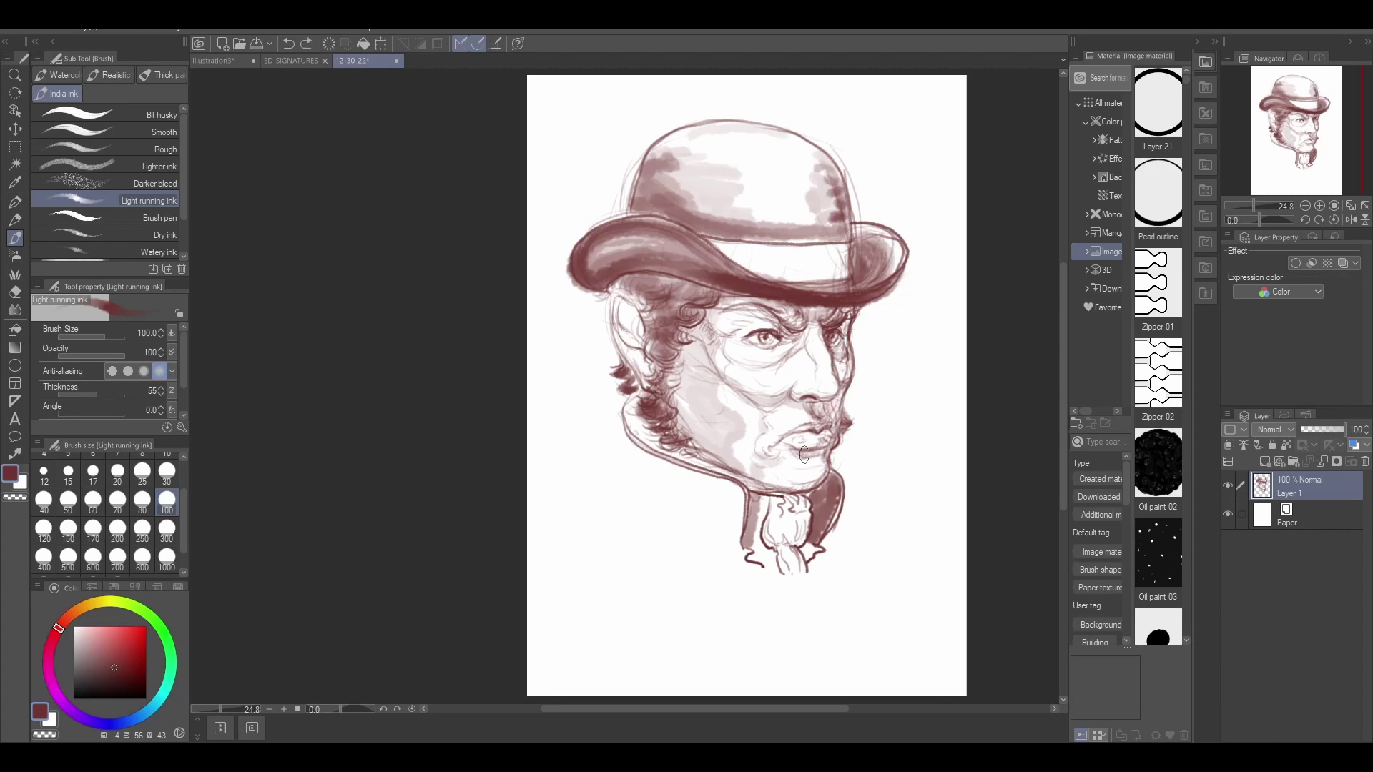
pyautogui.moveTo(817, 452)
pyautogui.mouseDown()
pyautogui.moveTo(744, 468)
pyautogui.moveTo(810, 487)
pyautogui.moveTo(722, 468)
pyautogui.moveTo(759, 455)
pyautogui.mouseUp()
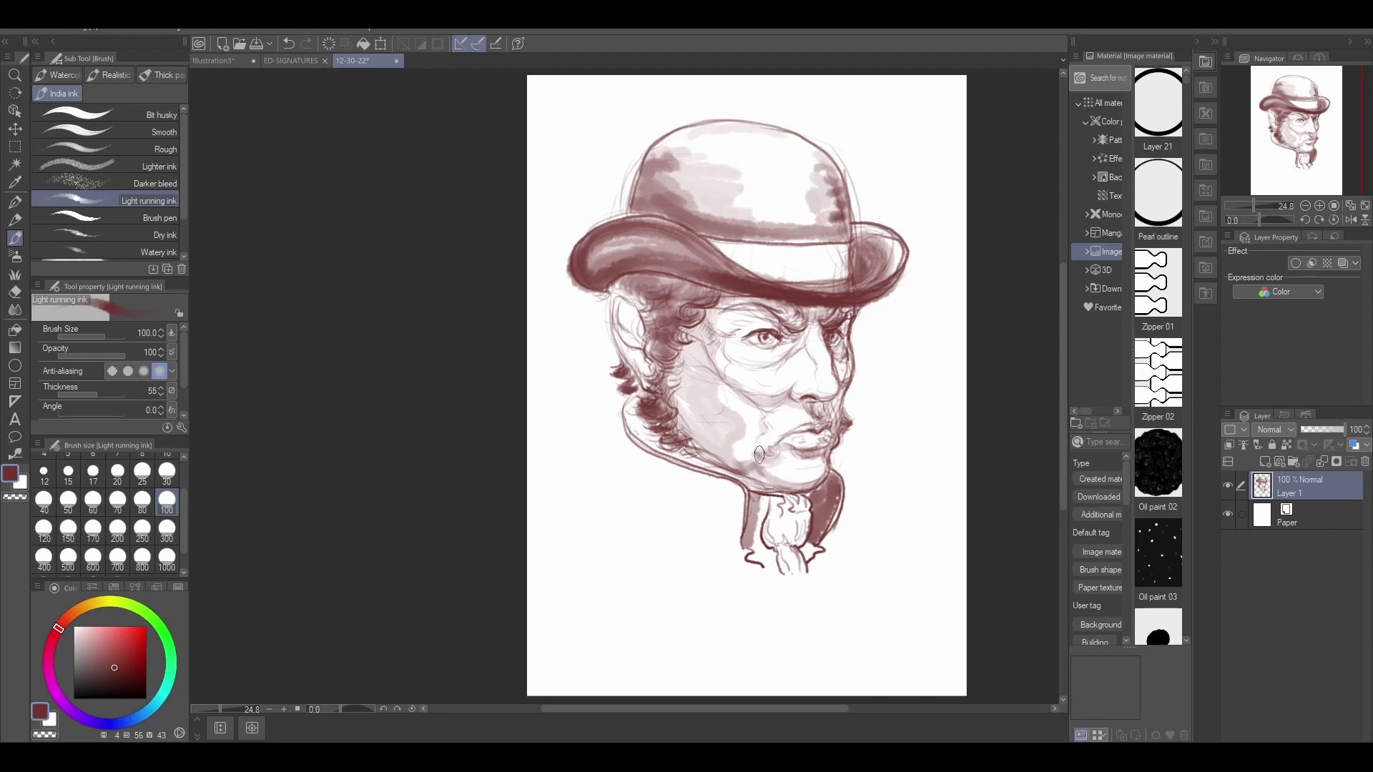
pyautogui.moveTo(786, 403)
pyautogui.mouseDown()
pyautogui.moveTo(771, 412)
pyautogui.moveTo(789, 415)
pyautogui.mouseUp()
pyautogui.hotkey('ctrl', 'z')
pyautogui.hotkey('ctrl', 'z')
pyautogui.moveTo(695, 342)
pyautogui.mouseDown()
pyautogui.moveTo(707, 362)
pyautogui.moveTo(689, 336)
pyautogui.moveTo(667, 386)
pyautogui.mouseUp()
pyautogui.hotkey('ctrl', 'z')
pyautogui.hotkey('ctrl', 'z')
# - Shade the inside of the ear and the nose area, and darken the lower edge of the hat's brim
pyautogui.moveTo(640, 303)
pyautogui.mouseDown()
pyautogui.moveTo(644, 366)
pyautogui.moveTo(622, 322)
pyautogui.moveTo(636, 310)
pyautogui.moveTo(642, 342)
pyautogui.moveTo(628, 332)
pyautogui.mouseUp()
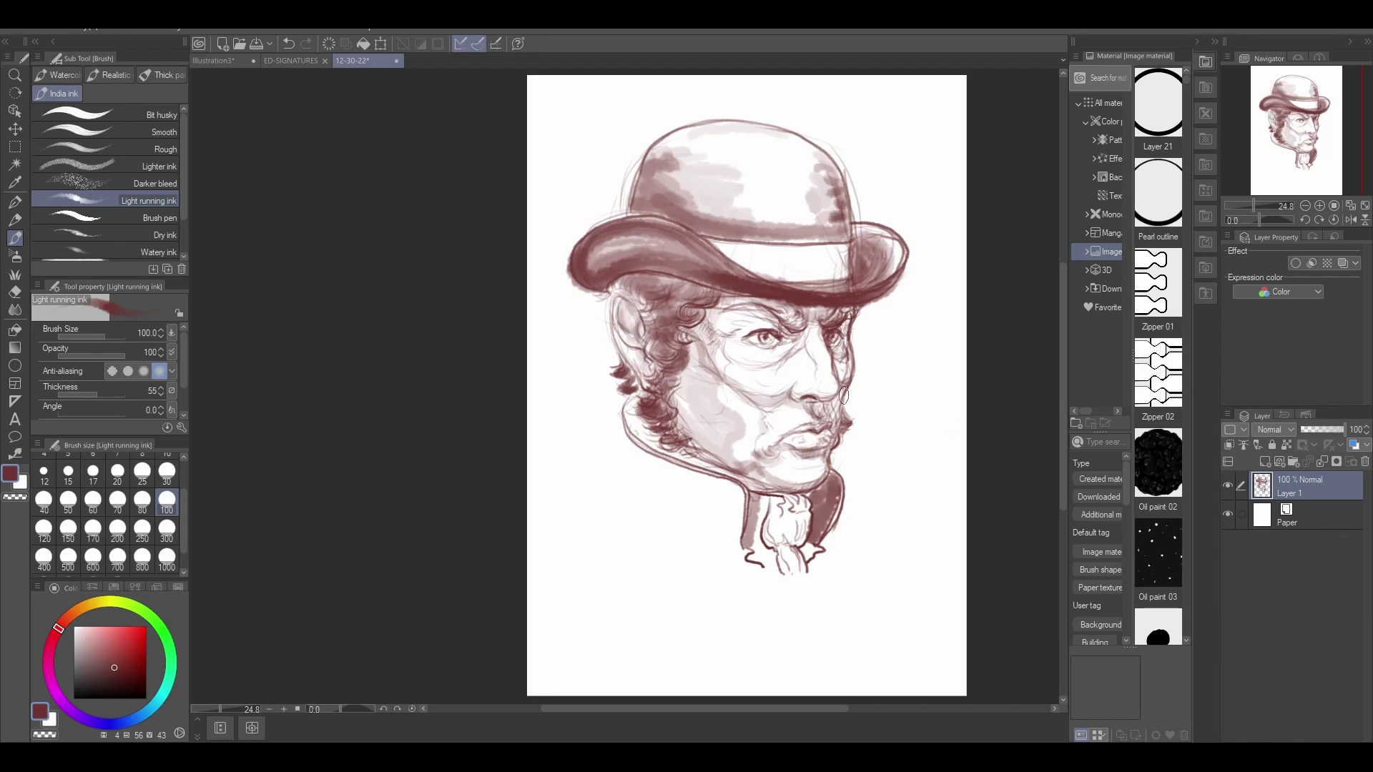
pyautogui.moveTo(843, 395)
pyautogui.mouseDown()
pyautogui.moveTo(835, 404)
pyautogui.moveTo(841, 393)
pyautogui.mouseUp()
pyautogui.moveTo(606, 283)
pyautogui.mouseDown()
pyautogui.moveTo(635, 269)
pyautogui.moveTo(764, 295)
pyautogui.mouseUp()
pyautogui.hotkey('ctrl', 'z')
pyautogui.moveTo(614, 275); pyautogui.dragTo(779, 295)
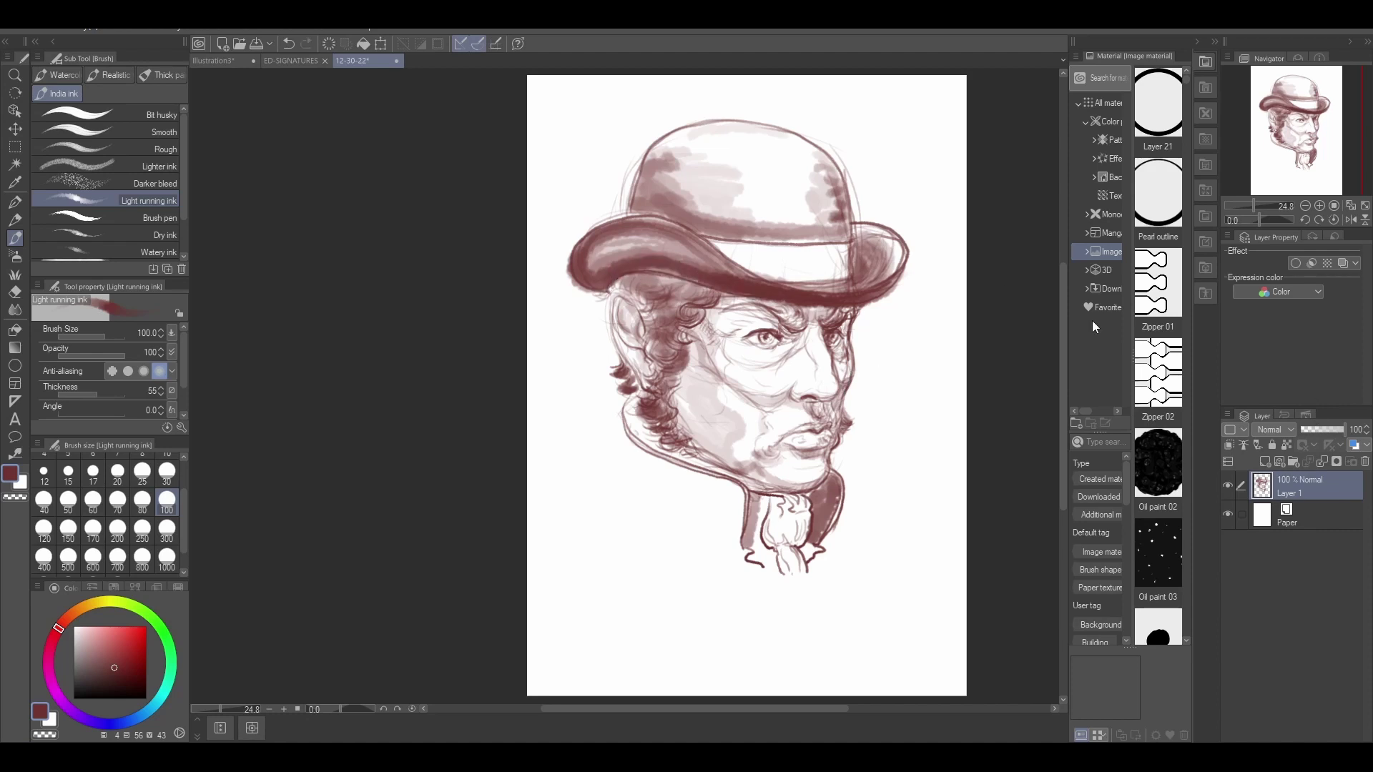
# - Deepen the brim's shadows and paint a wavy band of tone across the hat's crown
pyautogui.moveTo(600, 267); pyautogui.dragTo(739, 274)
pyautogui.moveTo(890, 269)
pyautogui.mouseDown()
pyautogui.moveTo(883, 235)
pyautogui.moveTo(899, 259)
pyautogui.moveTo(856, 282)
pyautogui.moveTo(815, 236)
pyautogui.moveTo(772, 236)
pyautogui.moveTo(836, 193)
pyautogui.moveTo(814, 150)
pyautogui.mouseUp()
pyautogui.moveTo(590, 272)
pyautogui.mouseDown()
pyautogui.moveTo(717, 268)
pyautogui.moveTo(682, 232)
pyautogui.moveTo(577, 252)
pyautogui.mouseUp()
pyautogui.moveTo(633, 210)
pyautogui.mouseDown()
pyautogui.moveTo(648, 203)
pyautogui.moveTo(644, 172)
pyautogui.mouseUp()
pyautogui.moveTo(830, 171); pyautogui.dragTo(770, 181)
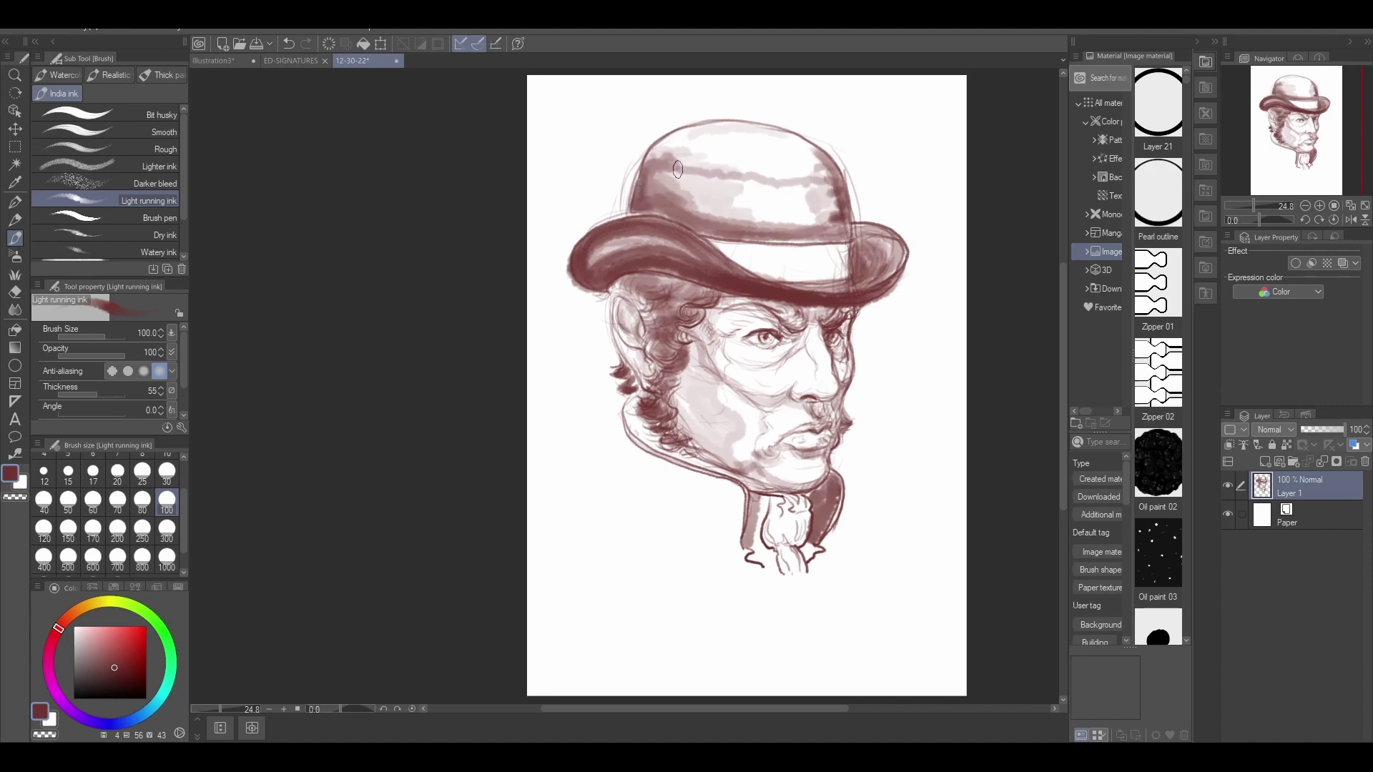
# - Set the brush size to 300 and fill the lower part of the hat's crown with tone, darkening its front side
pyautogui.click(166, 533)
pyautogui.moveTo(657, 184)
pyautogui.mouseDown()
pyautogui.moveTo(828, 199)
pyautogui.moveTo(743, 207)
pyautogui.moveTo(687, 188)
pyautogui.mouseUp()
pyautogui.moveTo(835, 206); pyautogui.dragTo(656, 182)
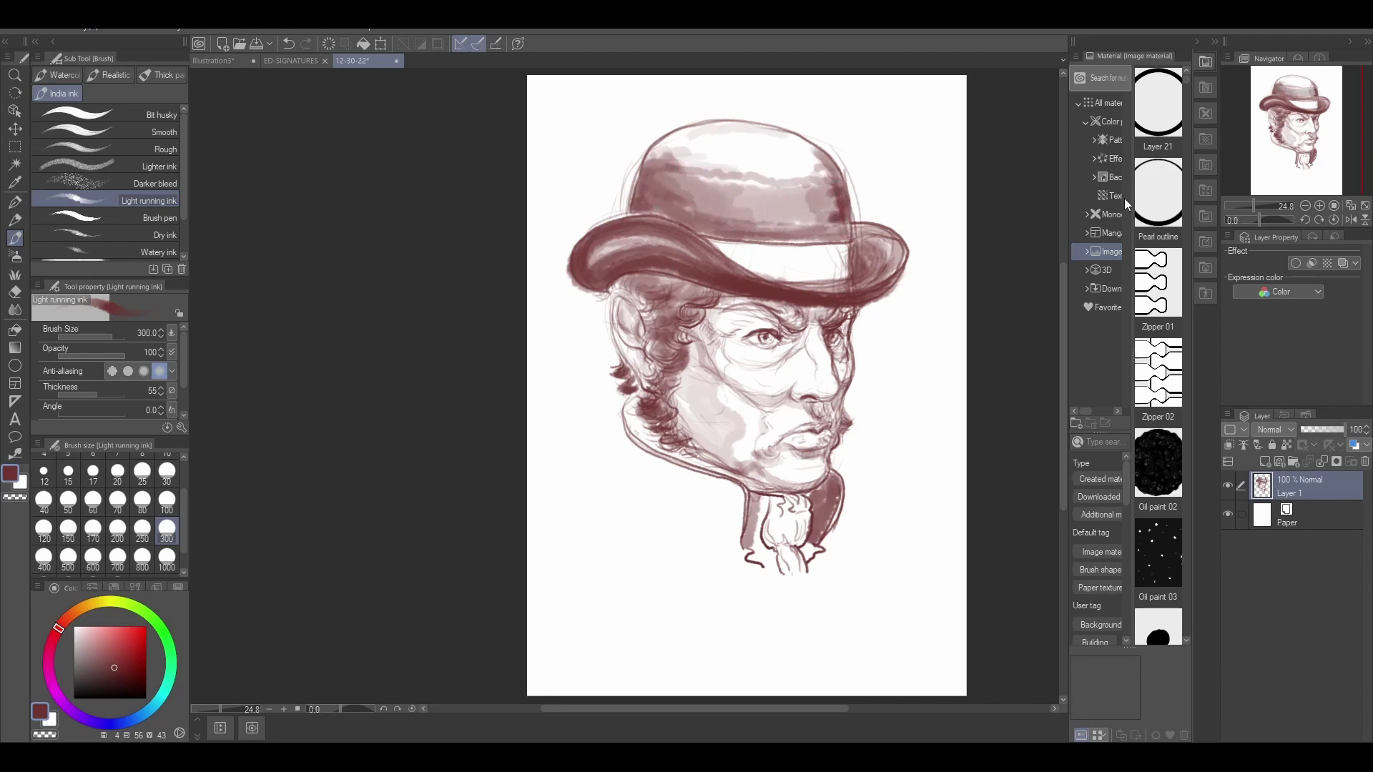
pyautogui.moveTo(840, 189)
pyautogui.mouseDown()
pyautogui.moveTo(837, 228)
pyautogui.moveTo(762, 251)
pyautogui.moveTo(839, 269)
pyautogui.moveTo(820, 152)
pyautogui.mouseUp()
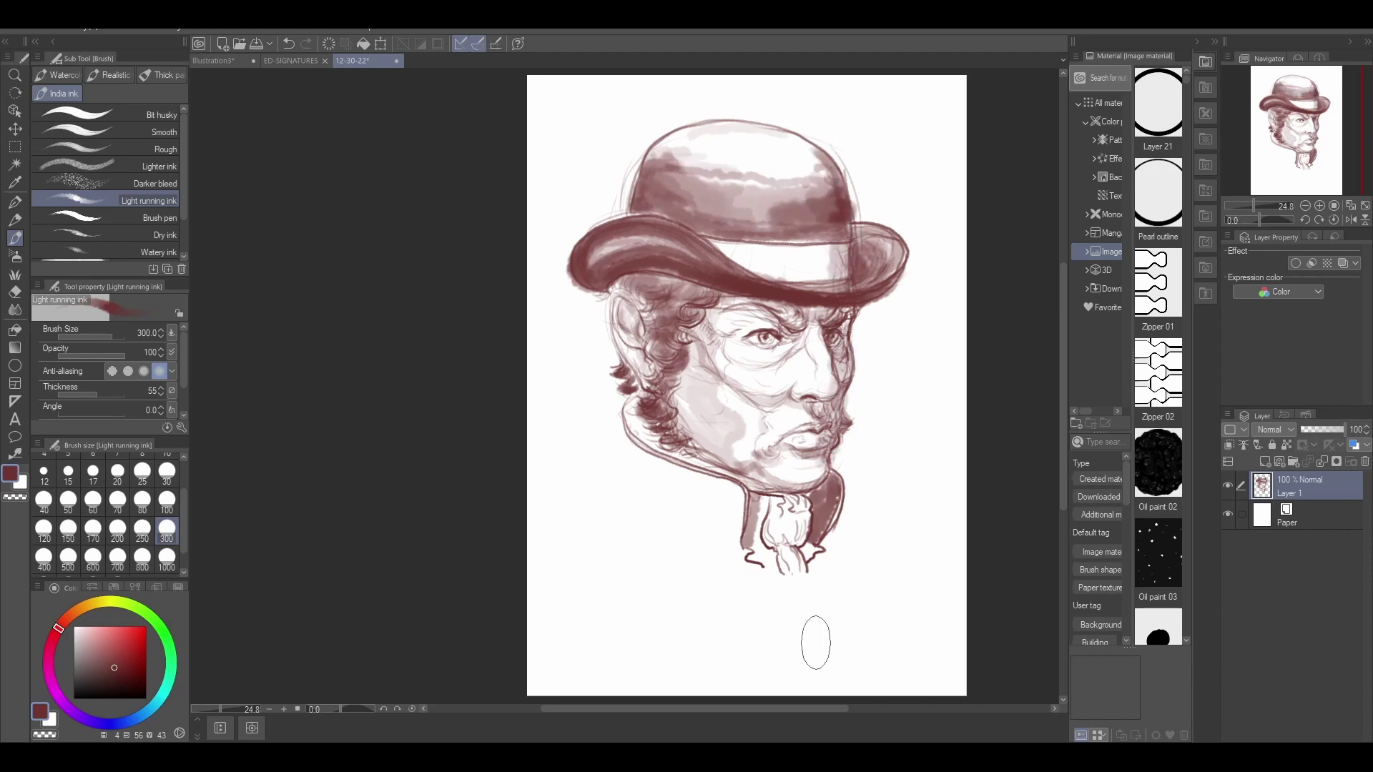
# - Set the brush size to 200 and deepen the shading on the raised collar
pyautogui.click(117, 530)
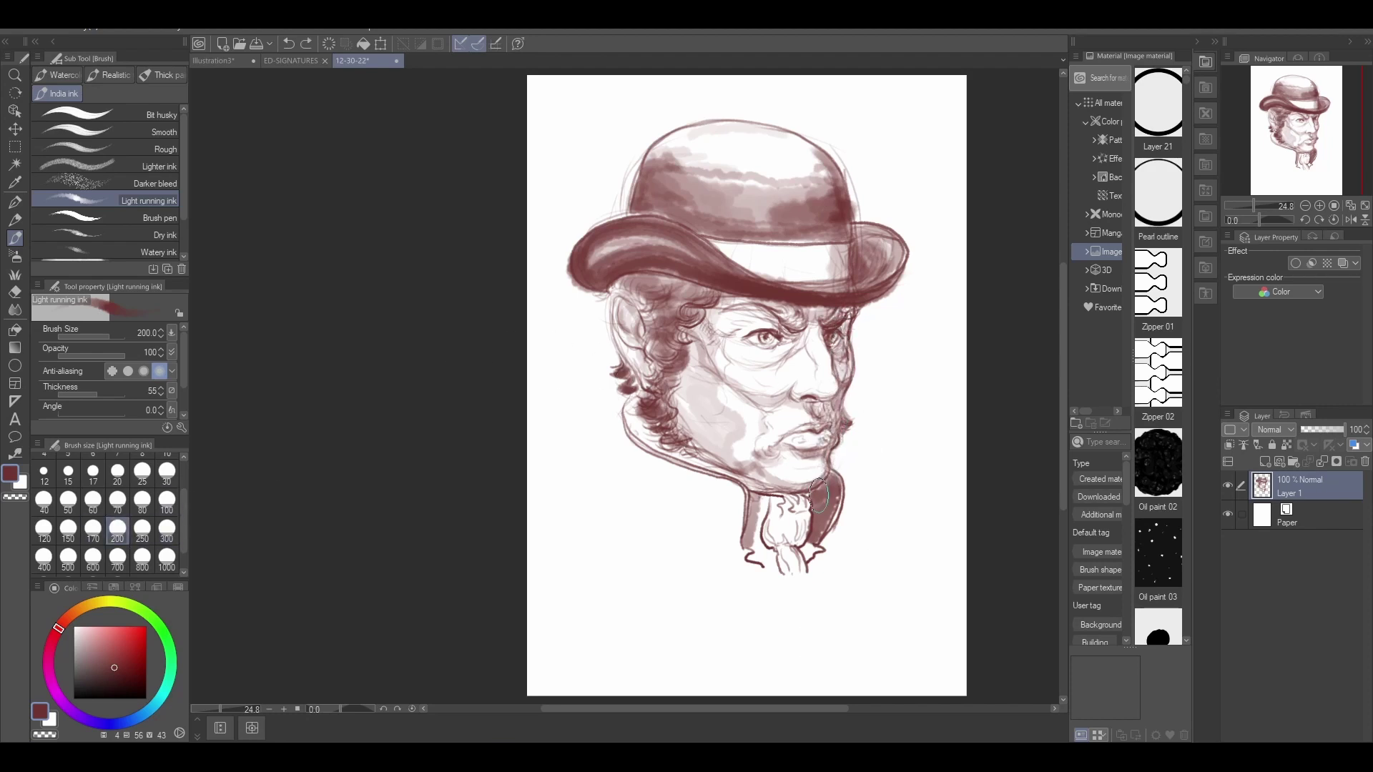
pyautogui.moveTo(757, 502)
pyautogui.mouseDown()
pyautogui.moveTo(758, 521)
pyautogui.moveTo(756, 502)
pyautogui.mouseUp()
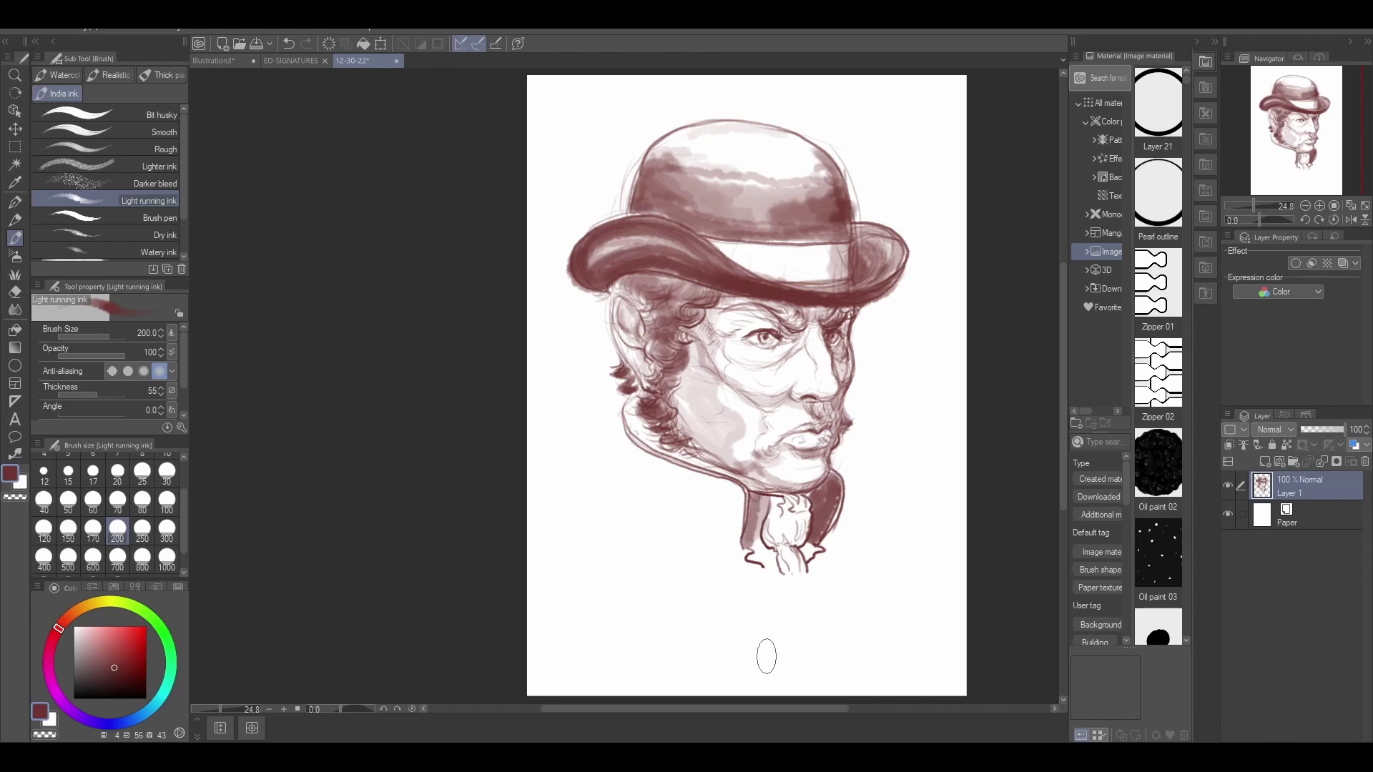